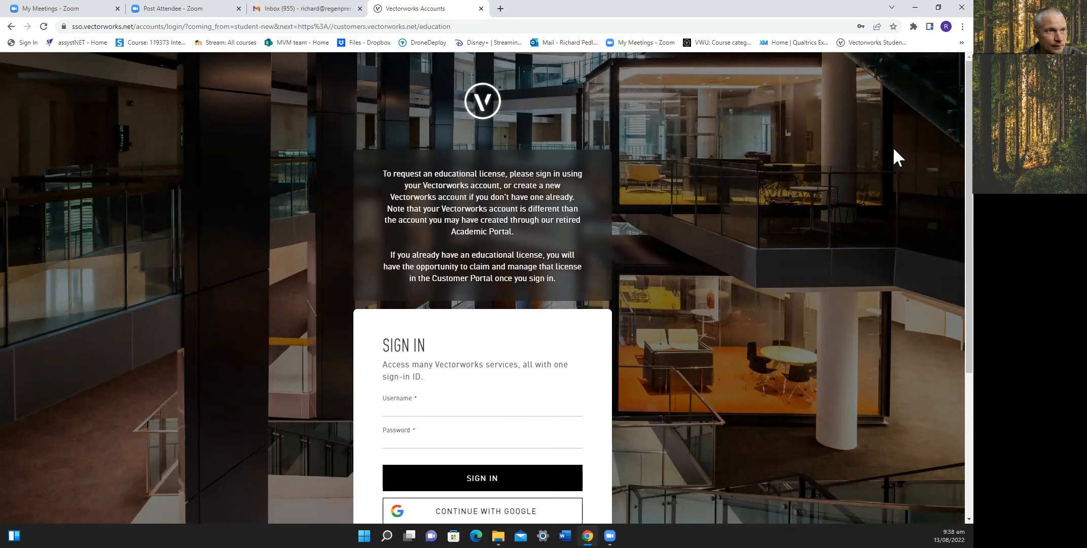
Open the Vectorworks Landmark Essentials Seminar bookmark and go to the full course catalogue.
{"action": "left_click", "coordinate": [961, 43]}
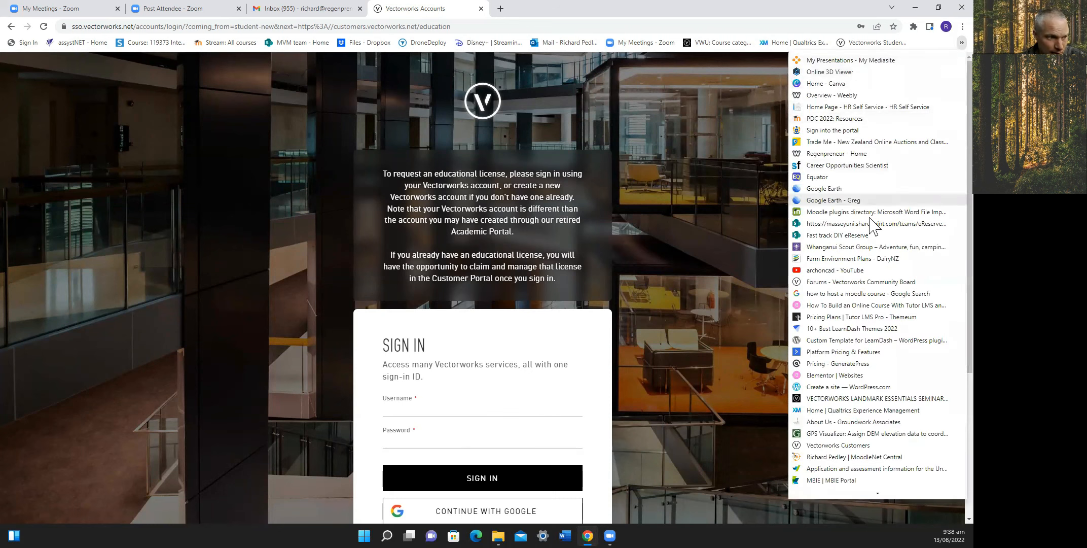
{"action": "left_click", "coordinate": [855, 399]}
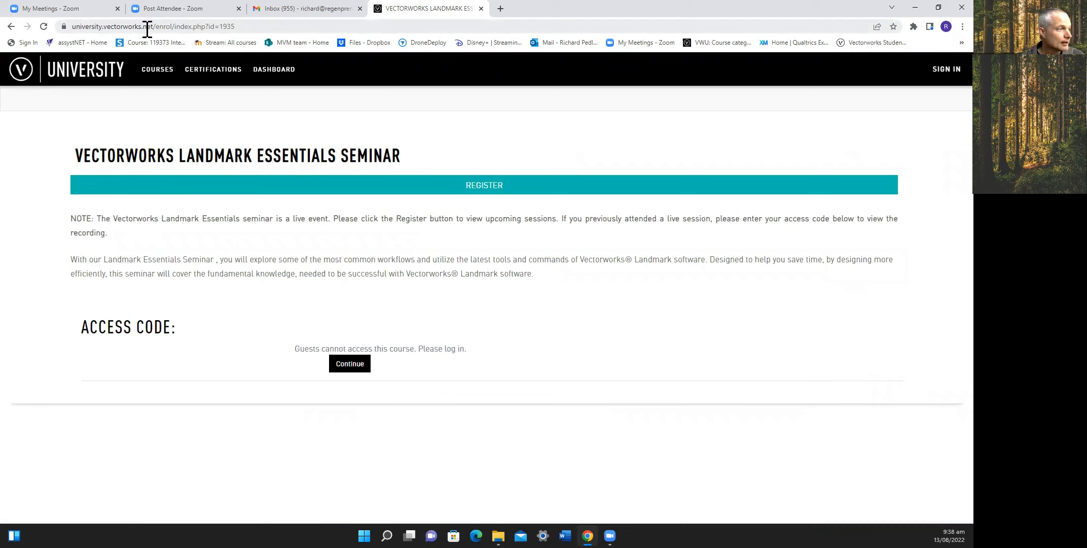
{"action": "left_click", "coordinate": [164, 72]}
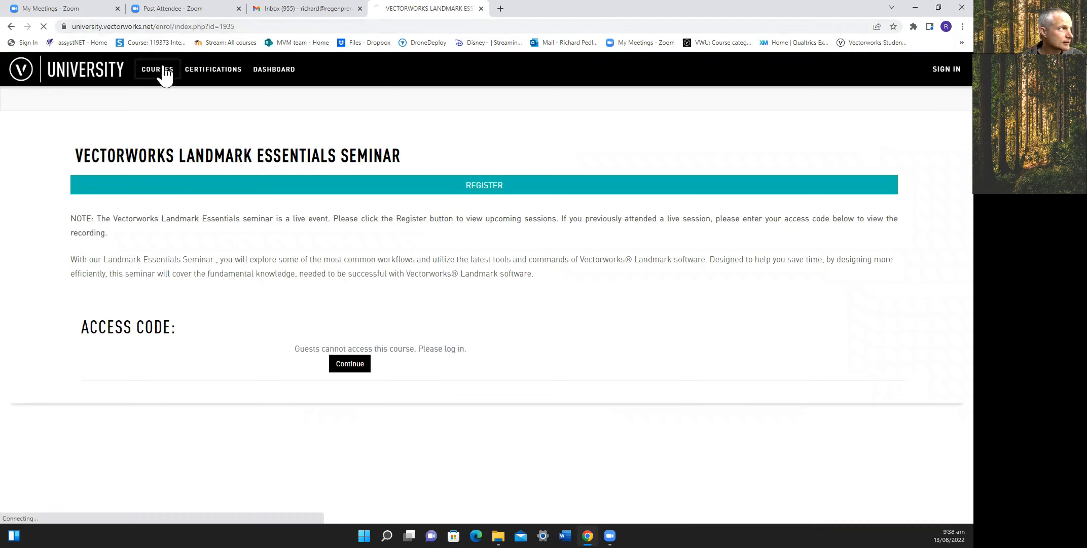
Filter the catalogue to Landscapes, Classes and Beginner, then scroll through the matching courses.
{"action": "left_click", "coordinate": [217, 115]}
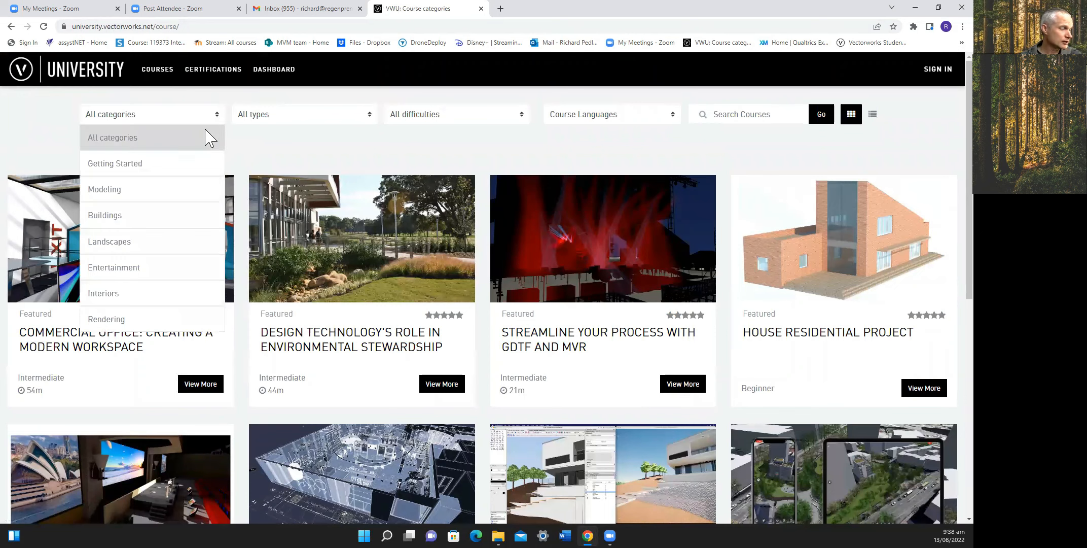
{"action": "left_click", "coordinate": [173, 250]}
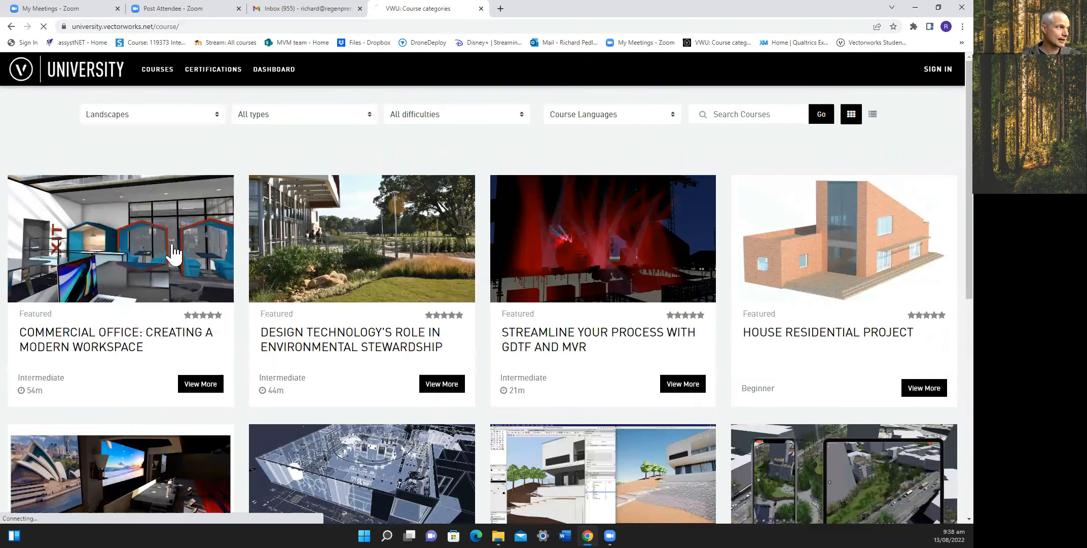
{"action": "left_click", "coordinate": [370, 116]}
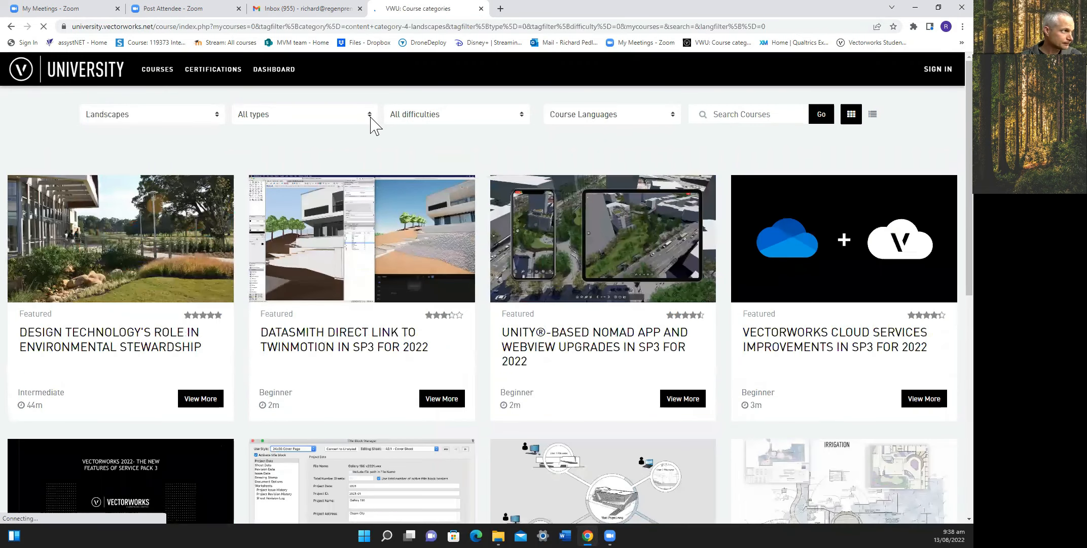
{"action": "left_click", "coordinate": [371, 118]}
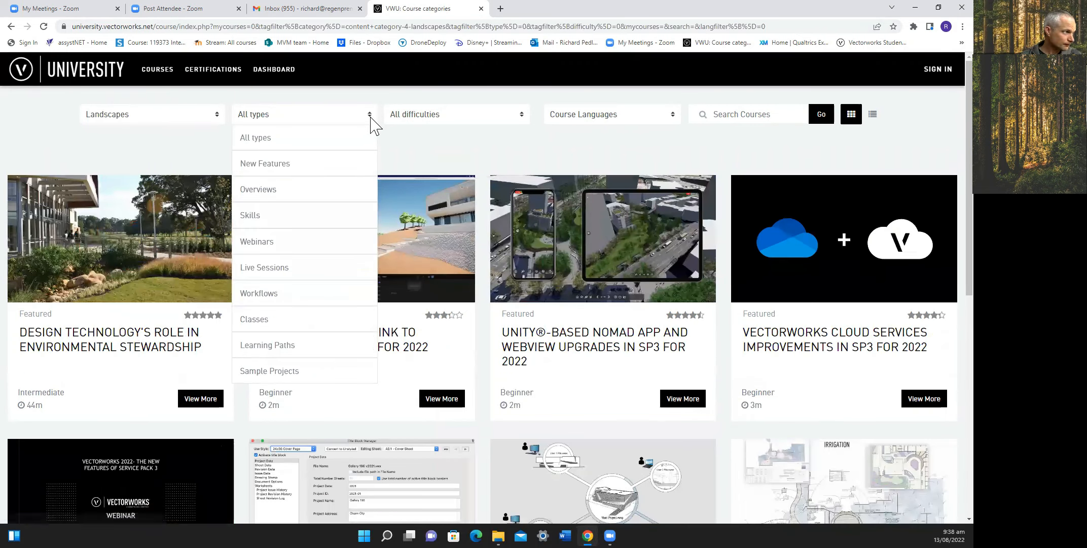
{"action": "double_click", "coordinate": [322, 320]}
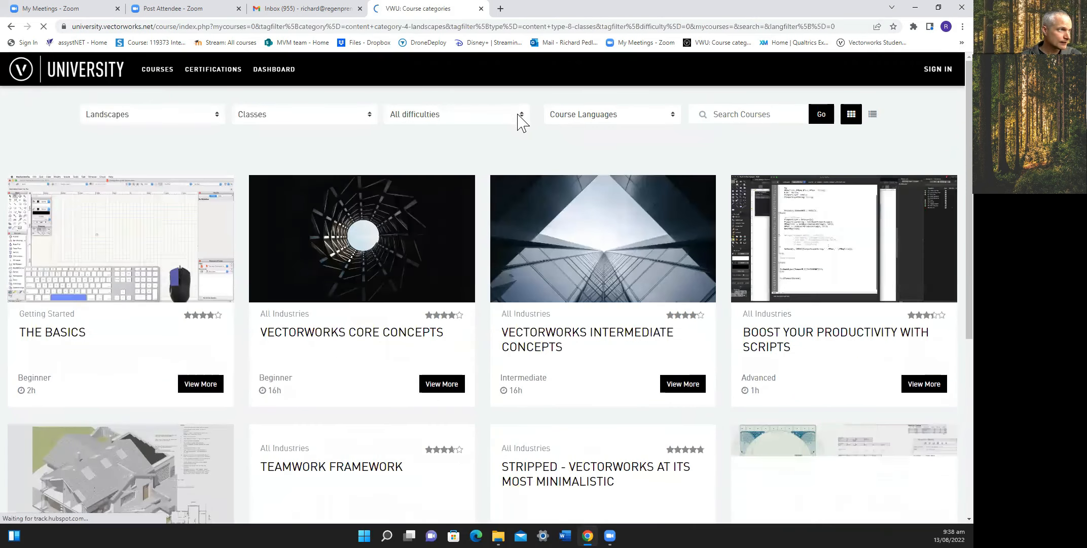
{"action": "left_click", "coordinate": [522, 116]}
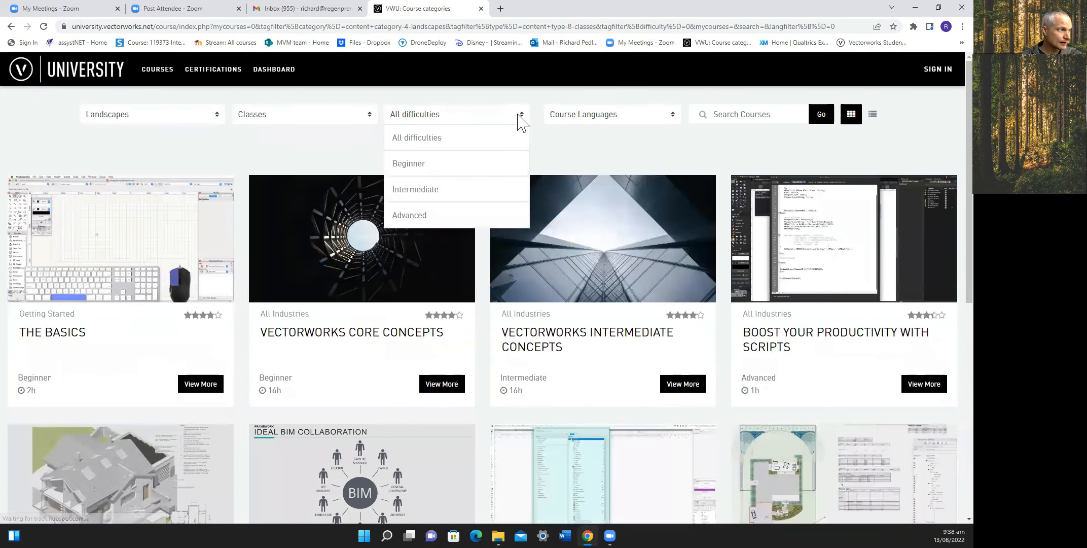
{"action": "left_click", "coordinate": [502, 168]}
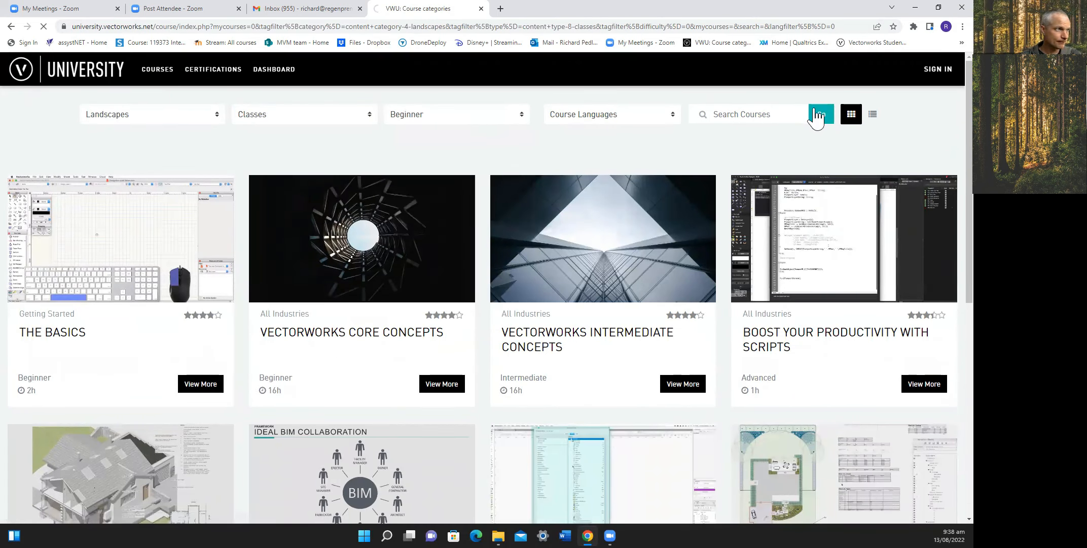
{"action": "scroll", "coordinate": [442, 330], "scroll_direction": "down", "scroll_amount": 6}
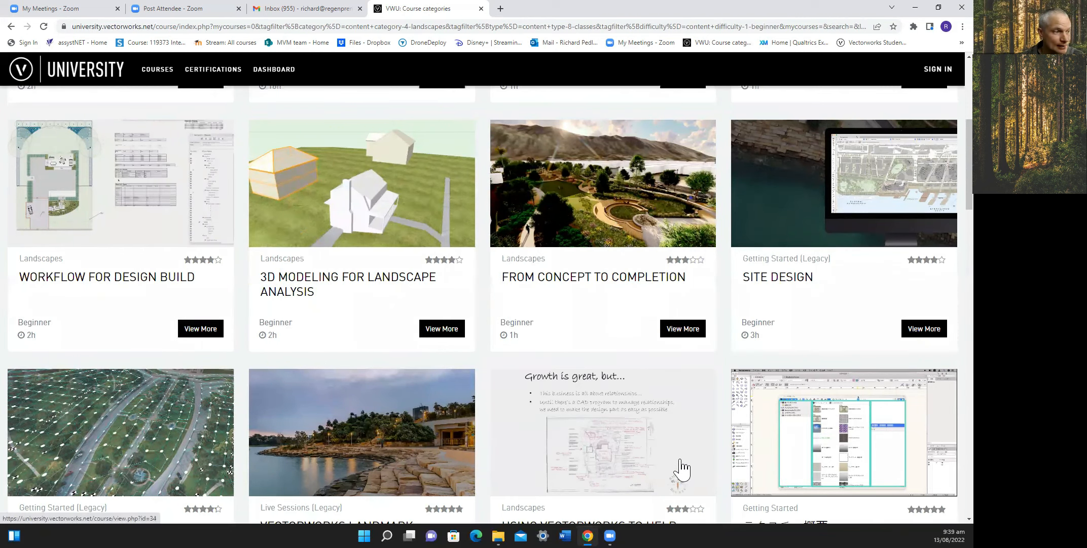
{"action": "scroll", "coordinate": [684, 466], "scroll_direction": "down", "scroll_amount": 1}
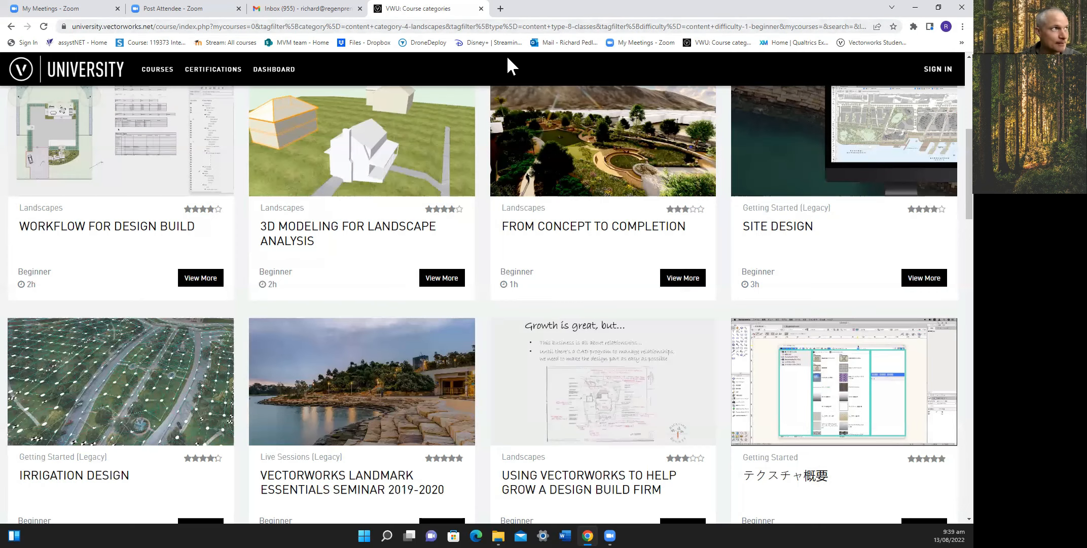
Minimize Chrome and File Explorer, then launch Google Earth Pro and maximize its window.
{"action": "left_click", "coordinate": [916, 7]}
{"action": "left_click", "coordinate": [815, 34]}
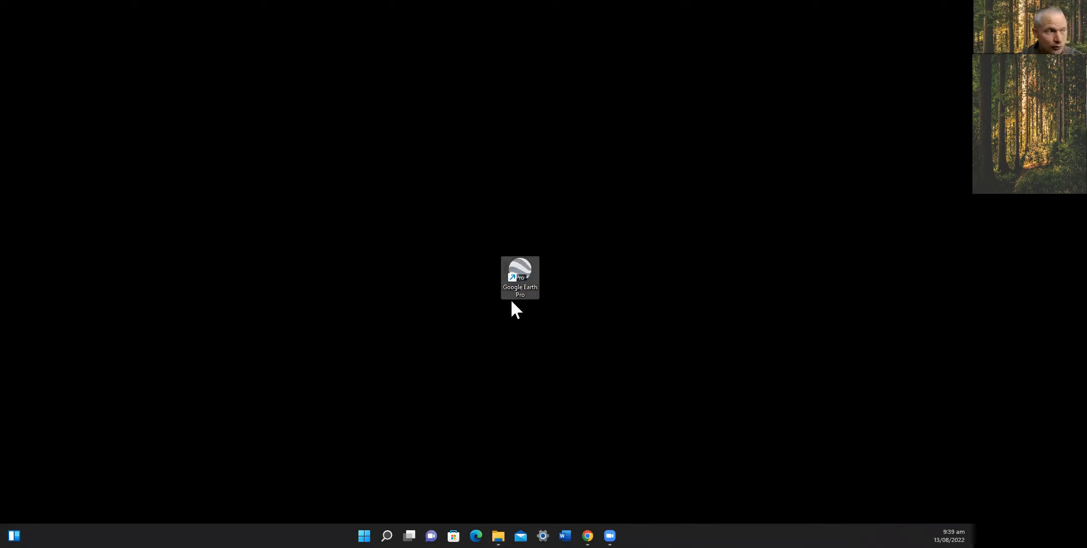
{"action": "double_click", "coordinate": [525, 266]}
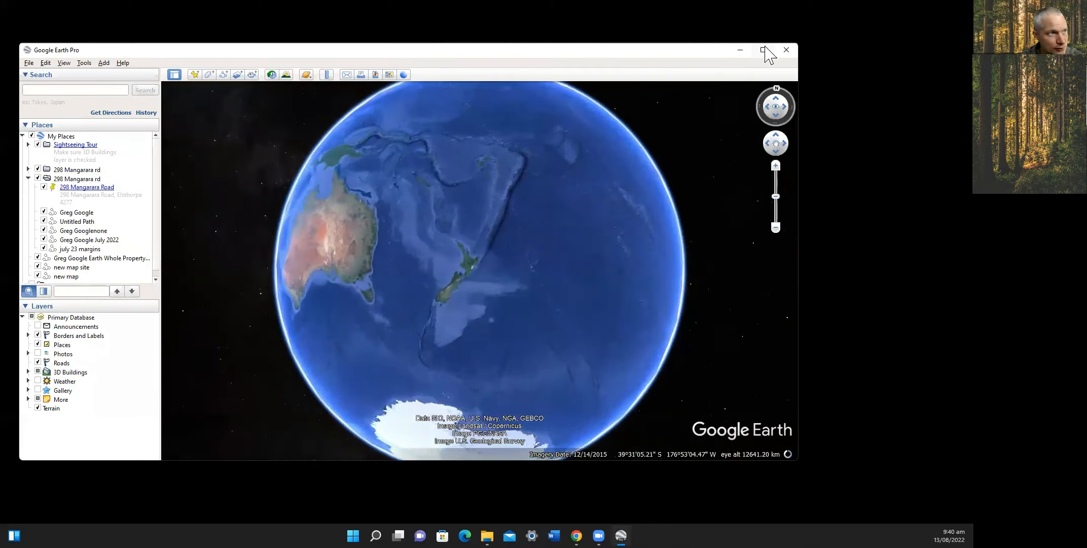
{"action": "left_click", "coordinate": [764, 48]}
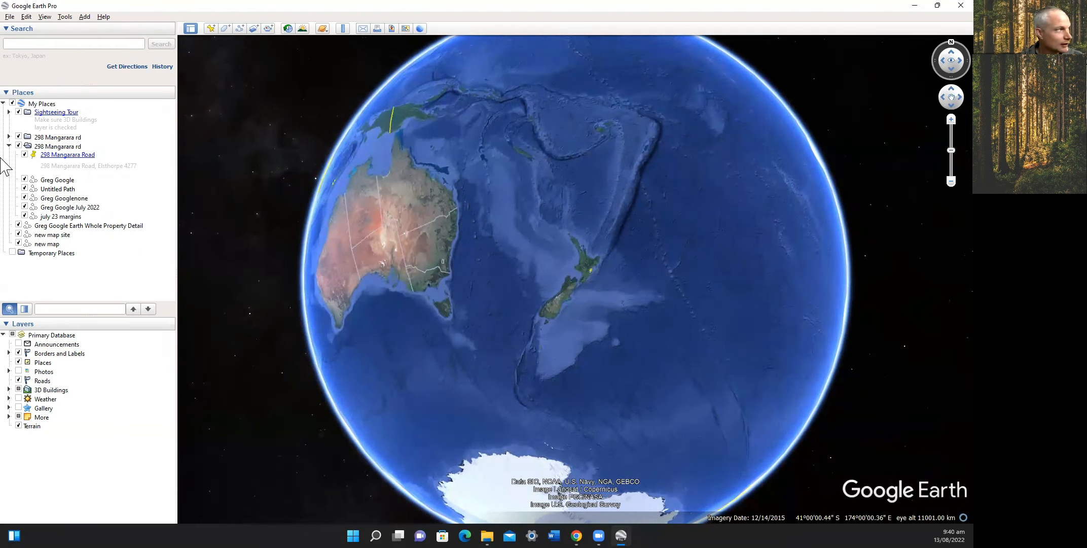
{"action": "left_click", "coordinate": [99, 44]}
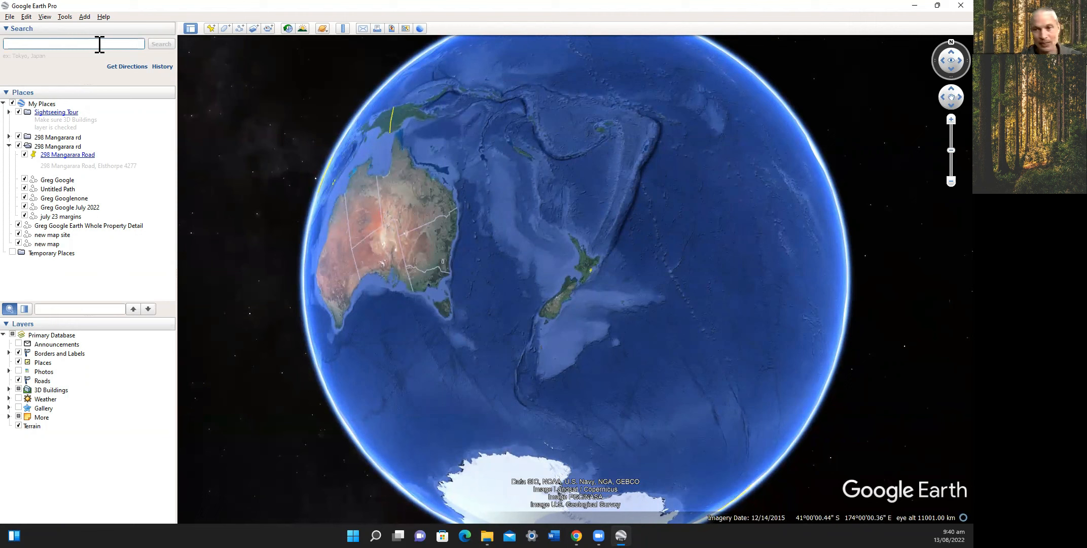
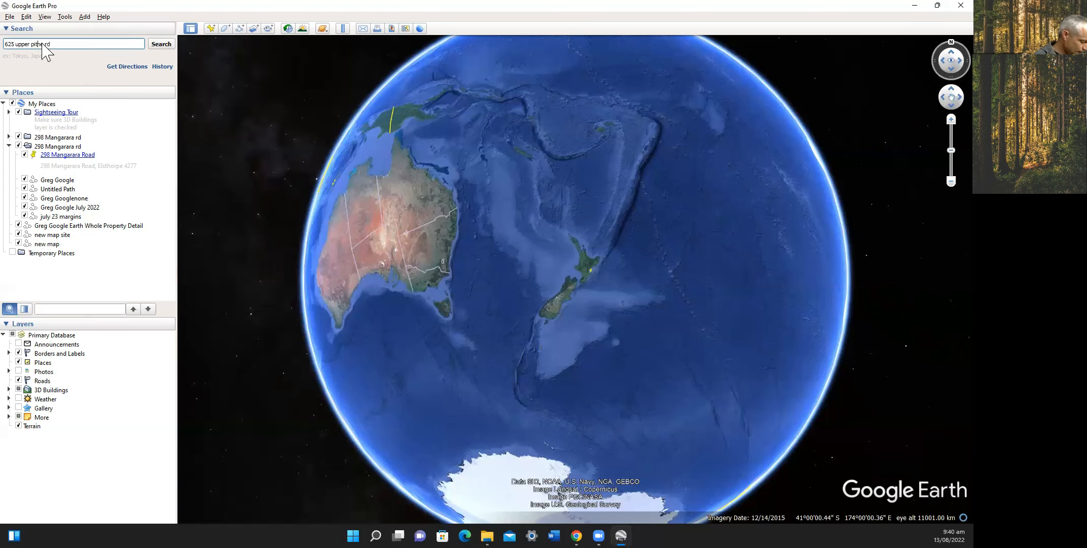
{"action": "type", "text": "o"}
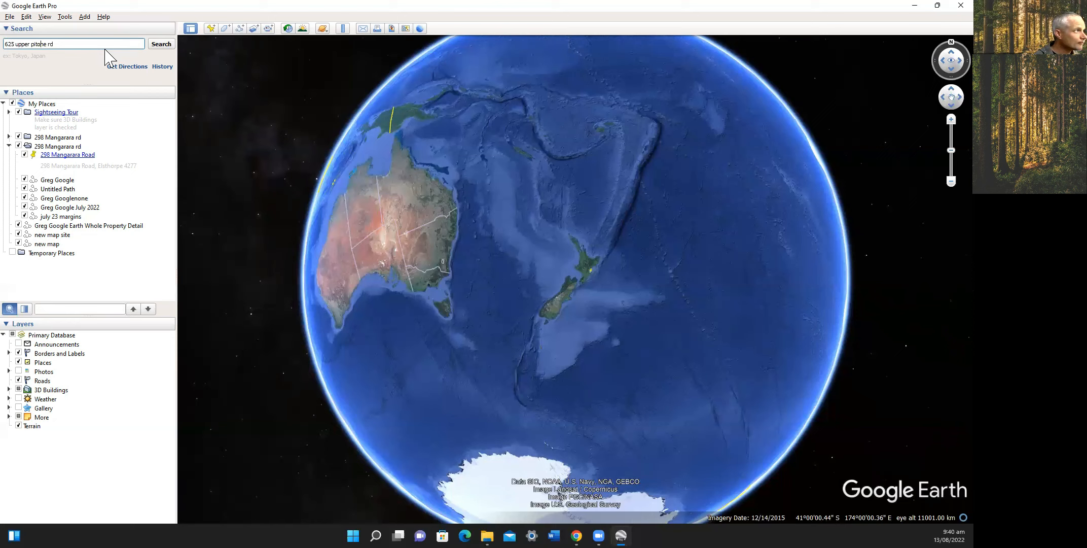
{"action": "left_click", "coordinate": [121, 43]}
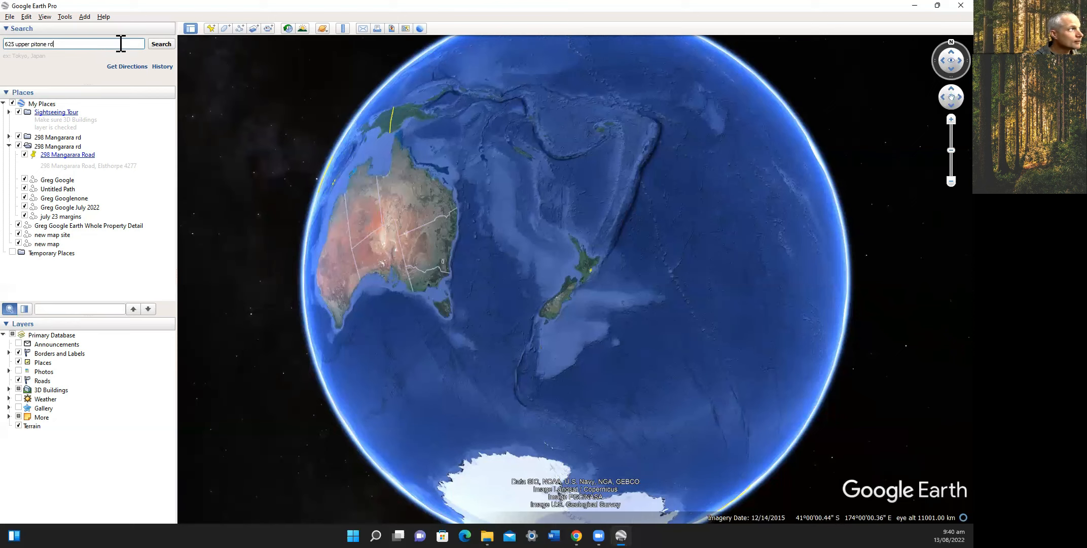
{"action": "left_click", "coordinate": [159, 46]}
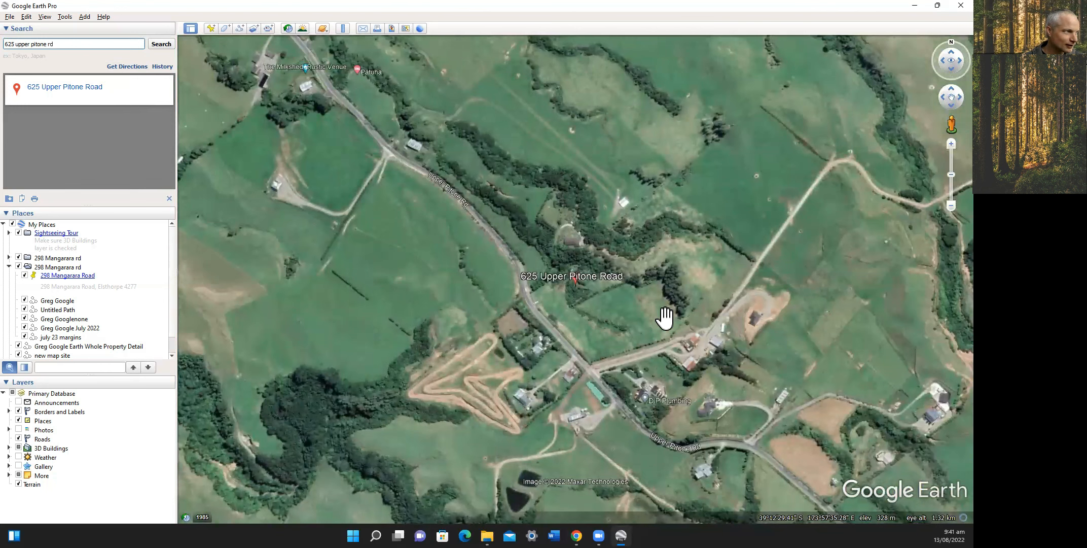
{"action": "left_click_drag", "start_coordinate": [659, 318], "coordinate": [648, 338]}
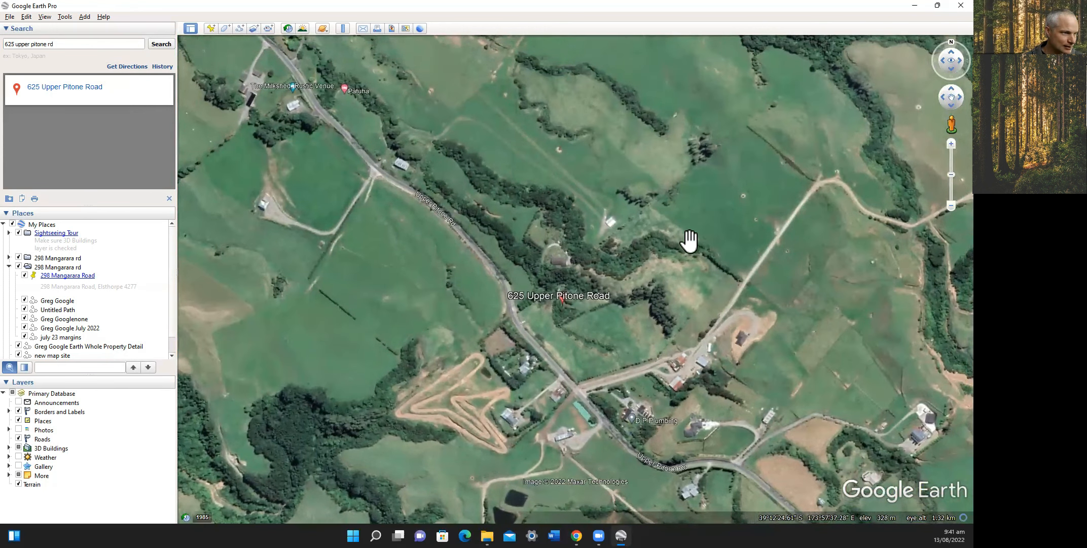
{"action": "scroll", "coordinate": [674, 291], "scroll_direction": "up", "scroll_amount": 1}
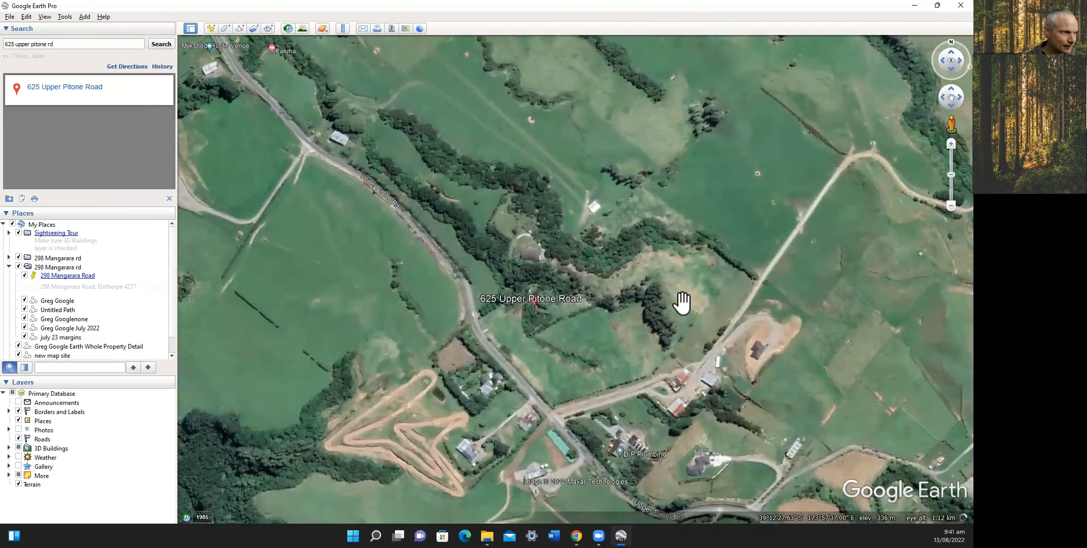
{"action": "scroll", "coordinate": [682, 302], "scroll_direction": "up", "scroll_amount": 1}
{"action": "scroll", "coordinate": [655, 300], "scroll_direction": "up", "scroll_amount": 1}
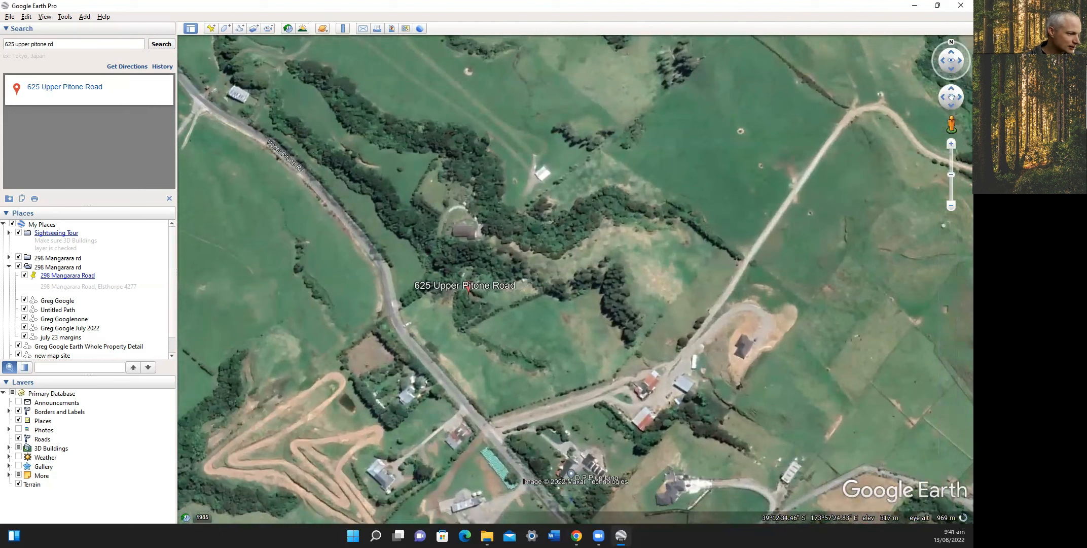
Launch Snipping Tool and capture a rectangular snip of the map around the property.
{"action": "left_click", "coordinate": [375, 535]}
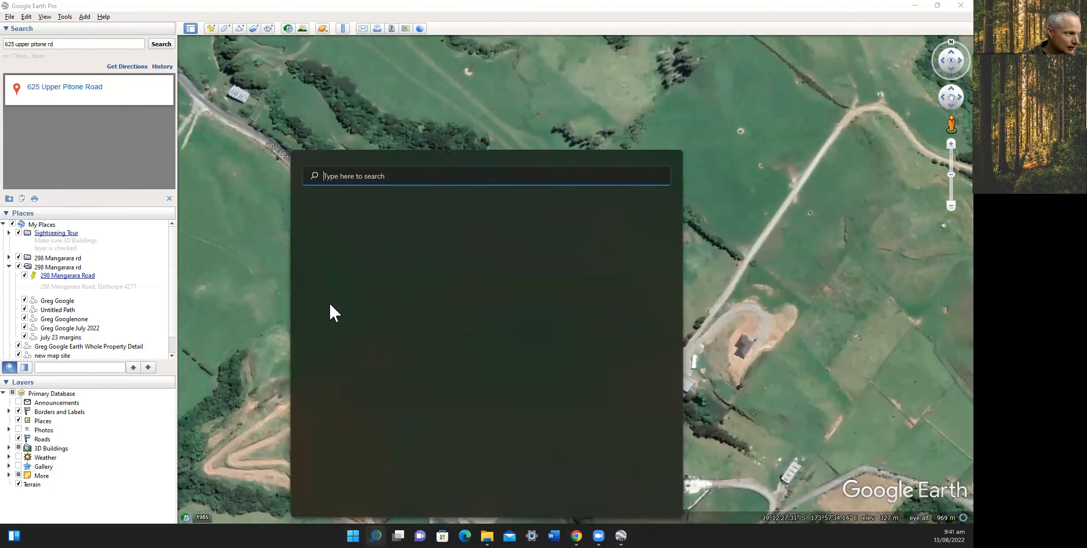
{"action": "type", "text": "snip"}
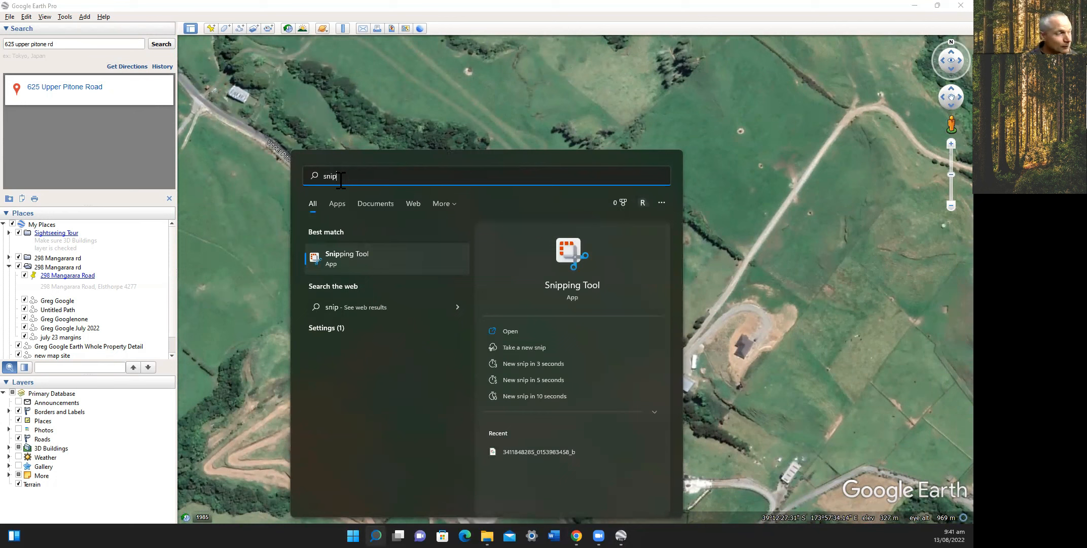
{"action": "left_click", "coordinate": [353, 253]}
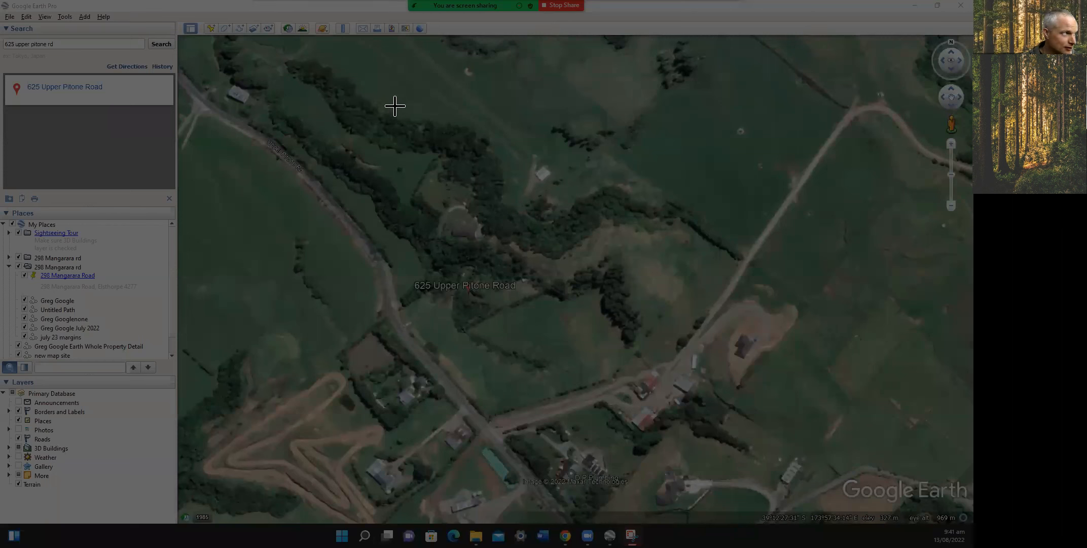
{"action": "left_click_drag", "start_coordinate": [414, 97], "coordinate": [522, 150]}
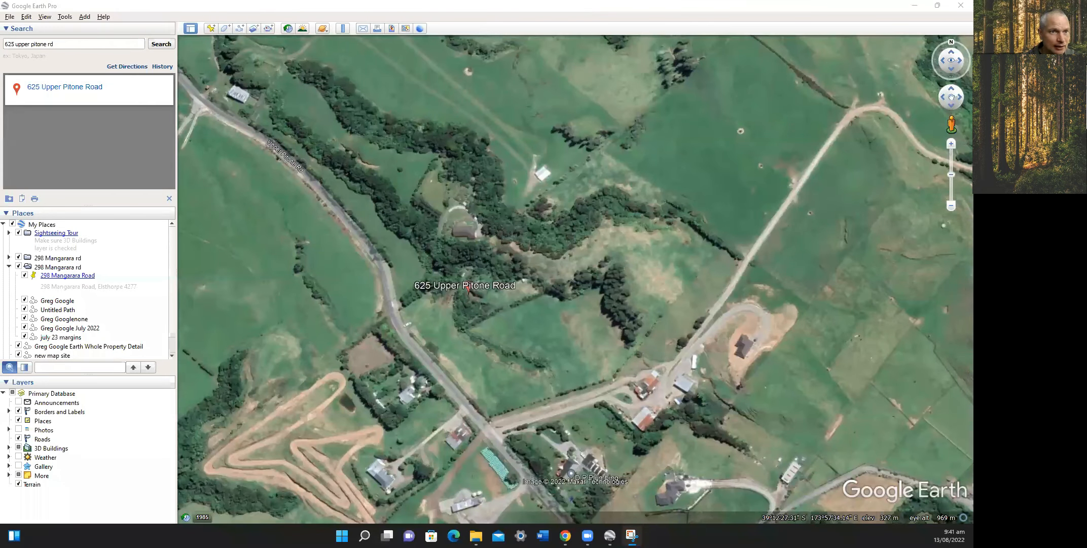
{"action": "key", "text": "super+shift+s"}
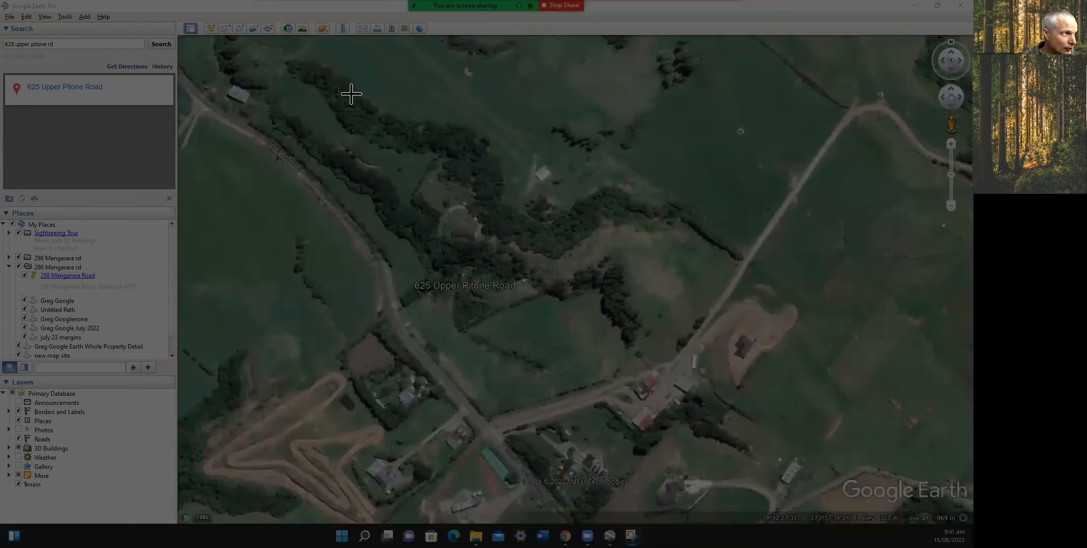
{"action": "left_click_drag", "start_coordinate": [348, 100], "coordinate": [772, 438]}
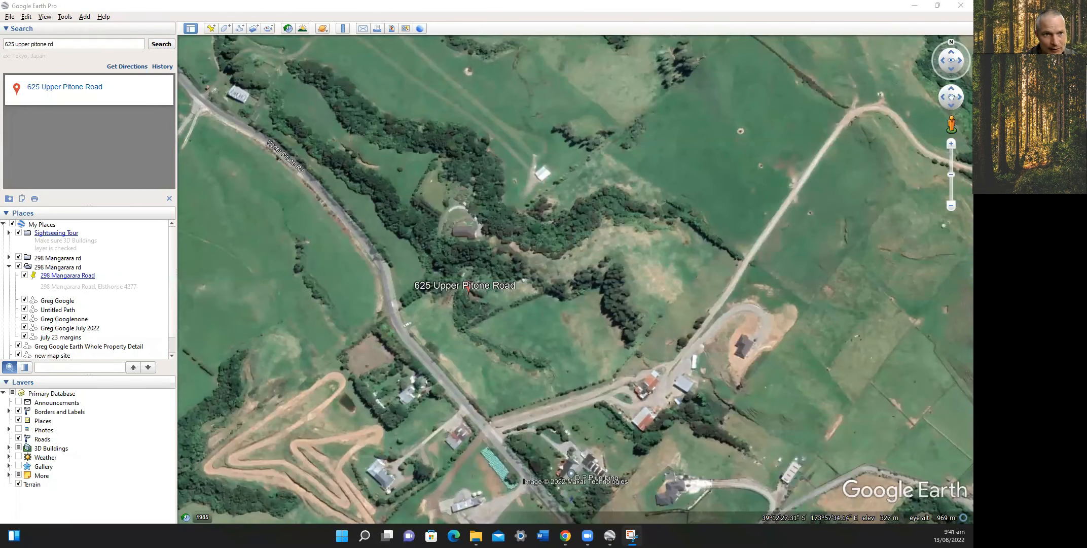
{"action": "left_click_drag", "start_coordinate": [348, 100], "coordinate": [773, 442]}
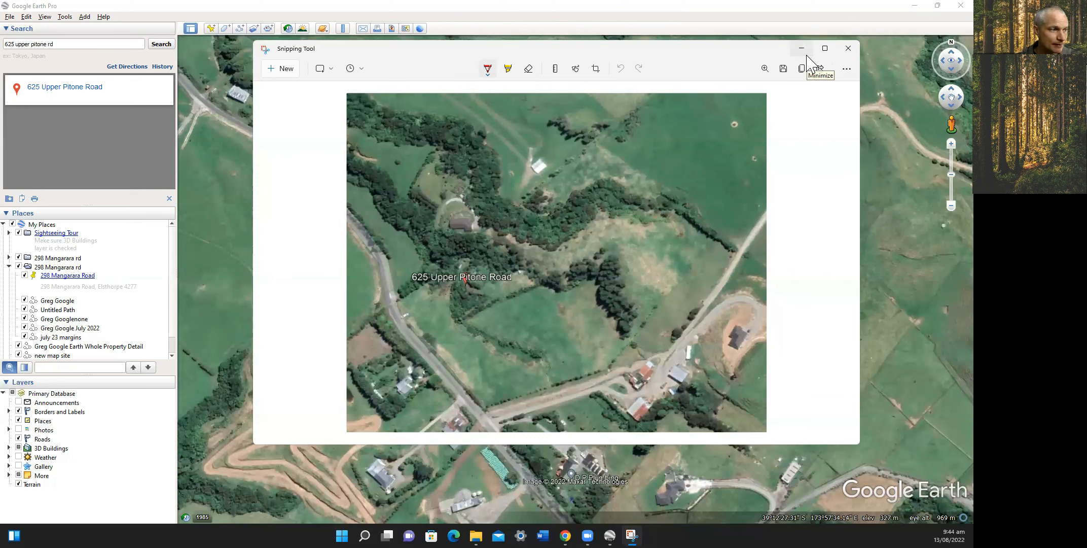
Minimize the Snipping Tool window to reveal the Google Earth map.
{"action": "left_click", "coordinate": [806, 51]}
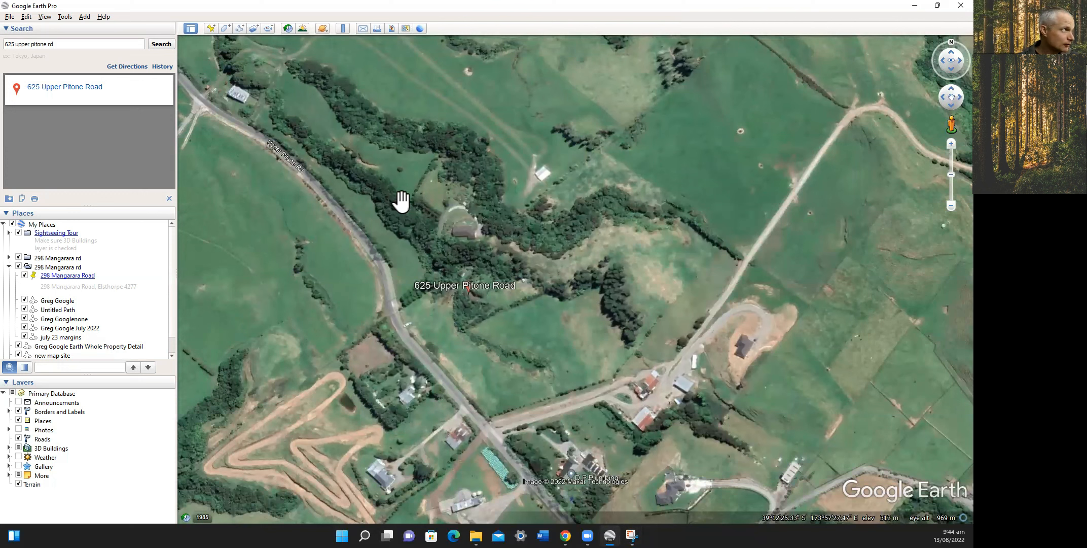
Measure the road beside the property in meters with the Ruler: 132.48 m, heading 138.05°.
{"action": "left_click", "coordinate": [343, 28]}
{"action": "scroll", "coordinate": [399, 308], "scroll_direction": "up", "scroll_amount": 2}
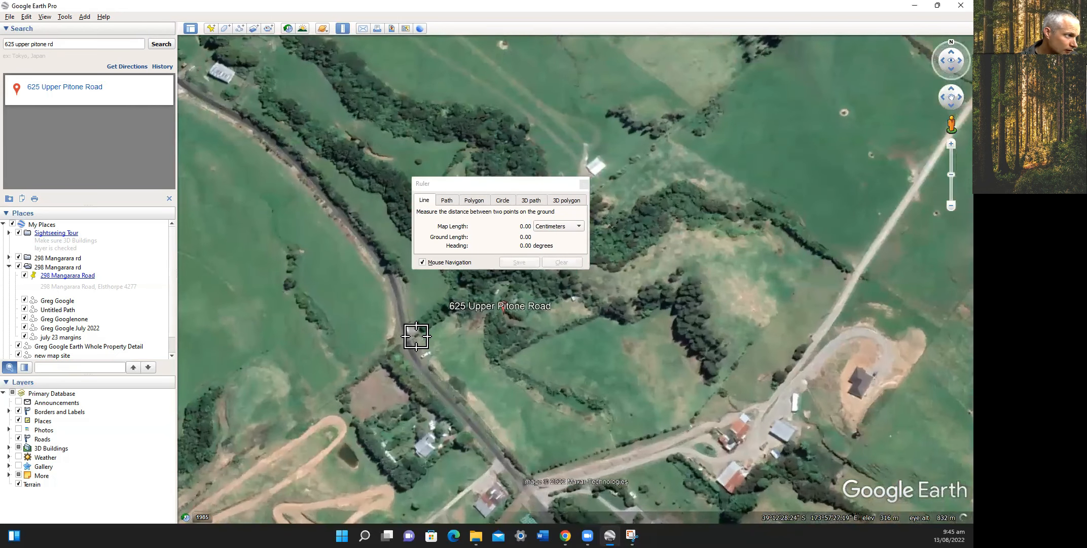
{"action": "left_click", "coordinate": [579, 226]}
{"action": "left_click", "coordinate": [563, 242]}
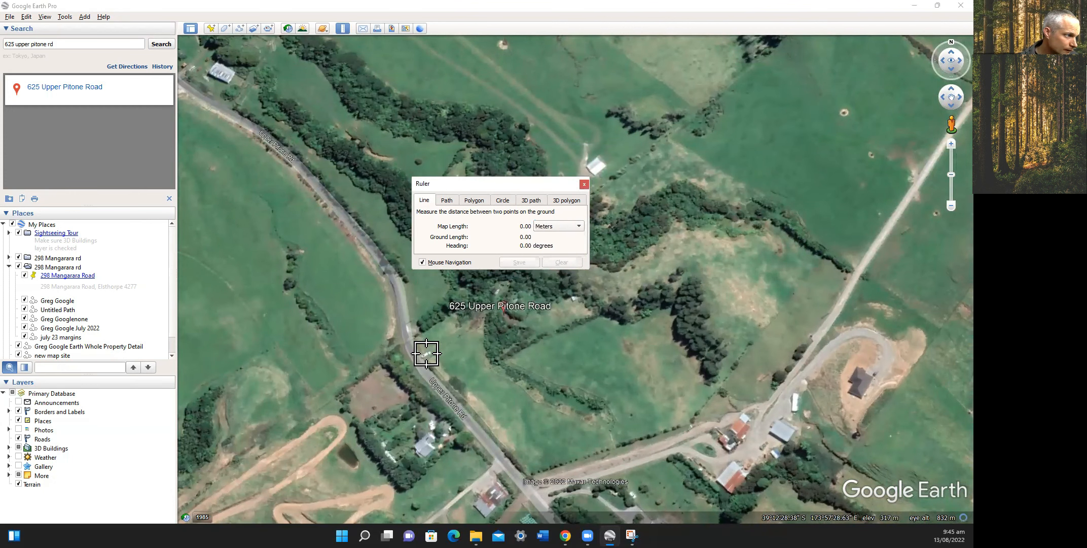
{"action": "left_click", "coordinate": [413, 337]}
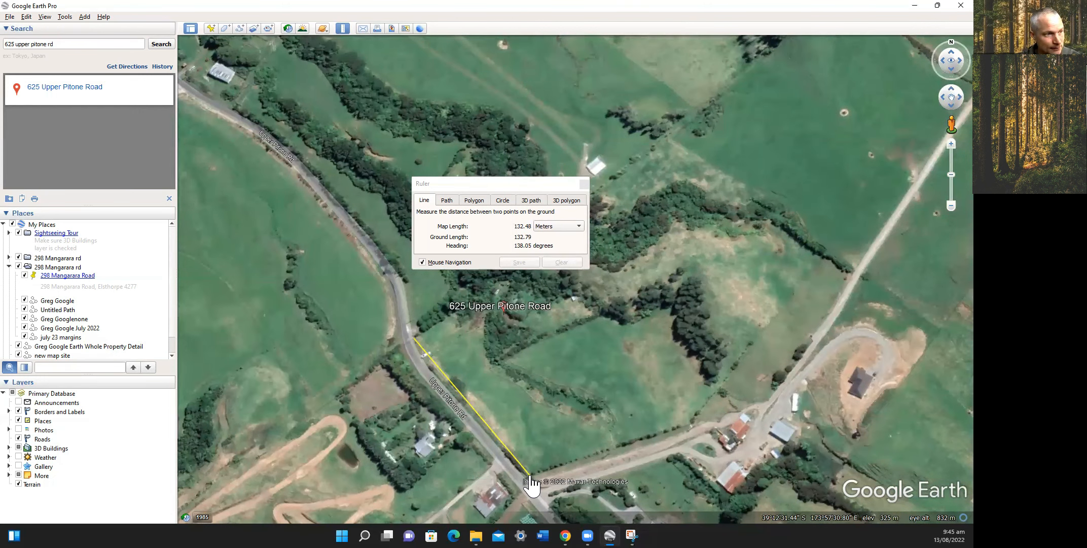
{"action": "left_click", "coordinate": [530, 476]}
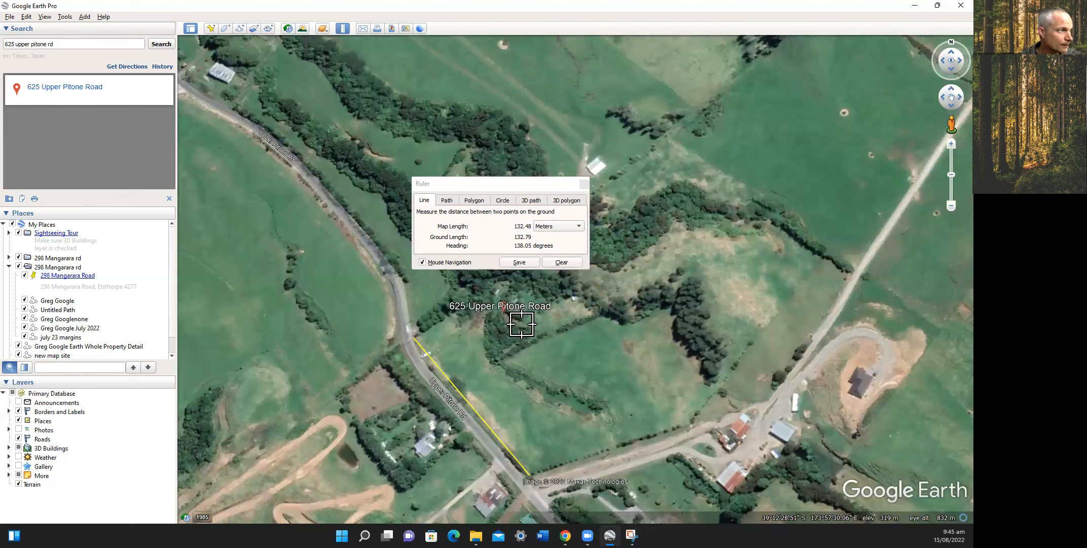
Close the Ruler, recentre the map, and open a new Untitled Path with its dialog visible.
{"action": "left_click", "coordinate": [584, 183]}
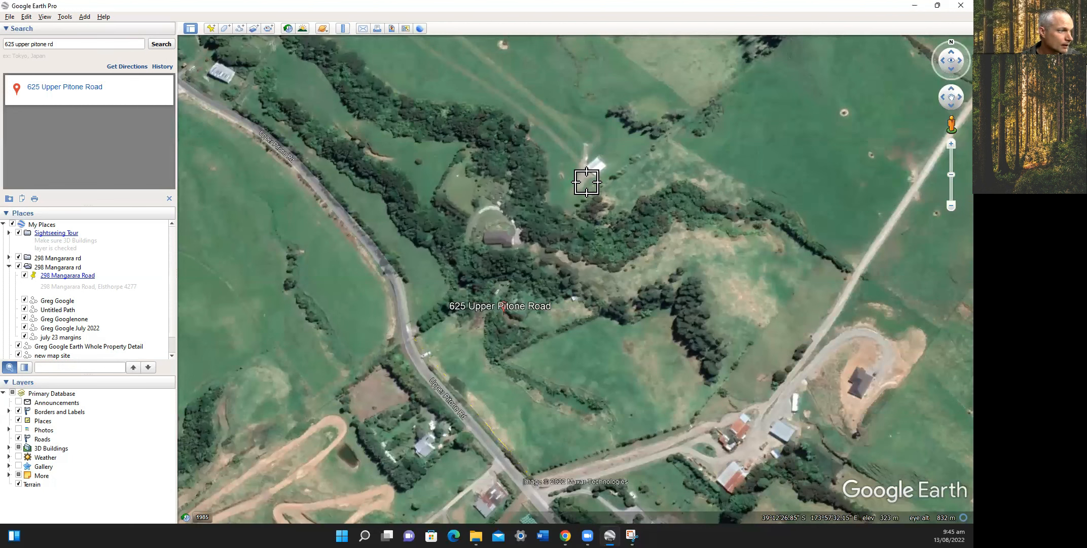
{"action": "left_click_drag", "start_coordinate": [579, 208], "coordinate": [562, 149]}
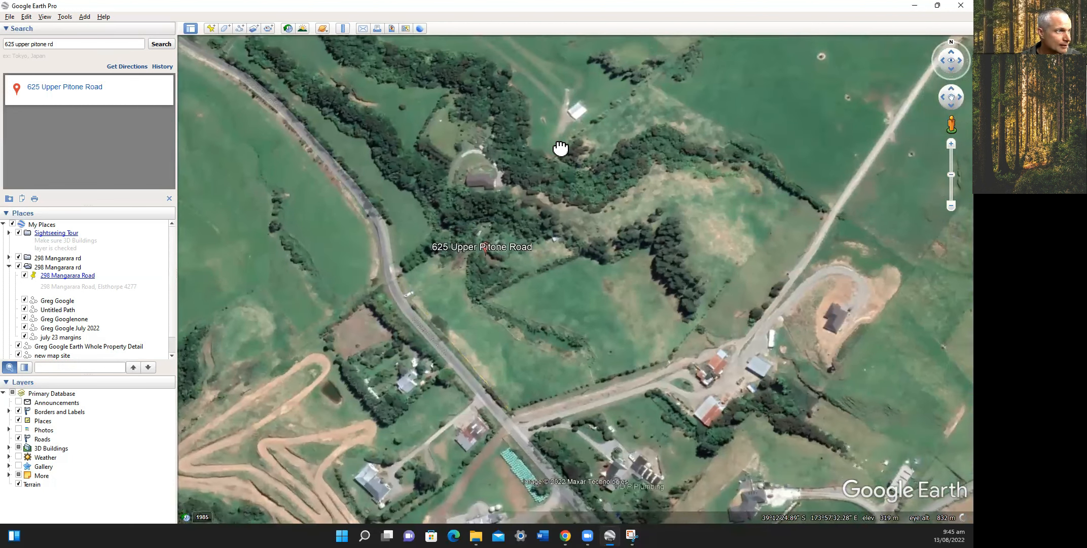
{"action": "left_click", "coordinate": [239, 28]}
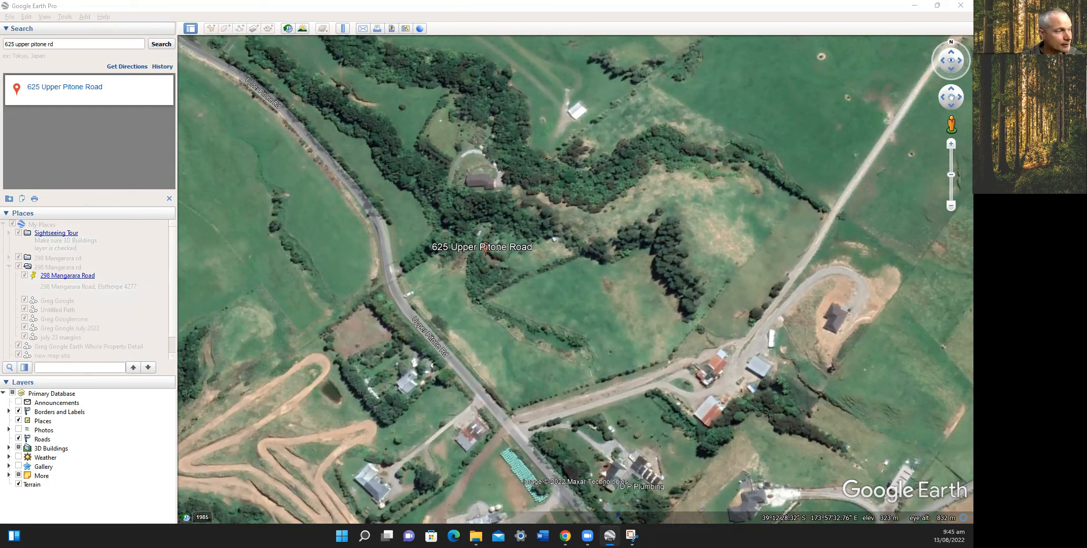
{"action": "left_click_drag", "start_coordinate": [0, 303], "coordinate": [200, 245]}
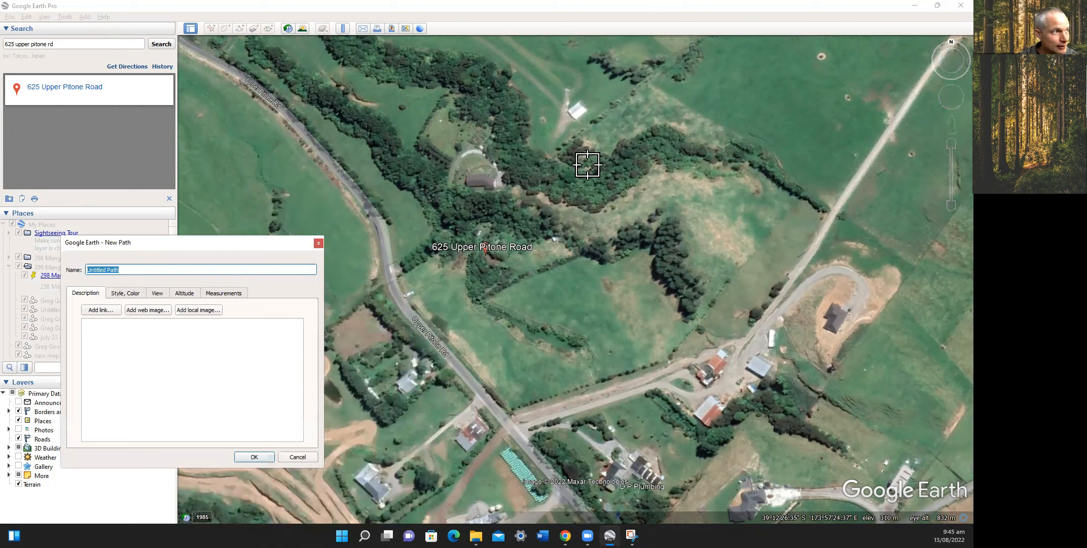
Start the freehand path at the field's top edge and drag it down across the field.
{"action": "left_click", "coordinate": [647, 112]}
{"action": "mouse_move", "coordinate": [647, 112]}
{"action": "left_mouse_down"}
{"action": "mouse_move", "coordinate": [636, 102]}
{"action": "mouse_move", "coordinate": [649, 90]}
{"action": "mouse_move", "coordinate": [623, 97]}
{"action": "mouse_move", "coordinate": [654, 86]}
{"action": "mouse_move", "coordinate": [658, 138]}
{"action": "mouse_move", "coordinate": [649, 113]}
{"action": "mouse_move", "coordinate": [633, 143]}
{"action": "mouse_move", "coordinate": [640, 101]}
{"action": "mouse_move", "coordinate": [595, 112]}
{"action": "mouse_move", "coordinate": [599, 126]}
{"action": "mouse_move", "coordinate": [652, 128]}
{"action": "mouse_move", "coordinate": [659, 152]}
{"action": "mouse_move", "coordinate": [655, 102]}
{"action": "mouse_move", "coordinate": [679, 134]}
{"action": "mouse_move", "coordinate": [758, 162]}
{"action": "mouse_move", "coordinate": [712, 144]}
{"action": "mouse_move", "coordinate": [718, 130]}
{"action": "mouse_move", "coordinate": [730, 144]}
{"action": "mouse_move", "coordinate": [739, 133]}
{"action": "mouse_move", "coordinate": [689, 157]}
{"action": "mouse_move", "coordinate": [654, 134]}
{"action": "mouse_move", "coordinate": [634, 147]}
{"action": "mouse_move", "coordinate": [627, 136]}
{"action": "mouse_move", "coordinate": [514, 189]}
{"action": "mouse_move", "coordinate": [507, 203]}
{"action": "mouse_move", "coordinate": [522, 227]}
{"action": "mouse_move", "coordinate": [530, 192]}
{"action": "mouse_move", "coordinate": [451, 229]}
{"action": "mouse_move", "coordinate": [446, 251]}
{"action": "mouse_move", "coordinate": [441, 237]}
{"action": "mouse_move", "coordinate": [415, 254]}
{"action": "mouse_move", "coordinate": [360, 303]}
{"action": "mouse_move", "coordinate": [398, 279]}
{"action": "mouse_move", "coordinate": [355, 324]}
{"action": "mouse_move", "coordinate": [370, 353]}
{"action": "mouse_move", "coordinate": [361, 337]}
{"action": "mouse_move", "coordinate": [376, 327]}
{"action": "mouse_move", "coordinate": [419, 413]}
{"action": "mouse_move", "coordinate": [533, 440]}
{"action": "mouse_move", "coordinate": [512, 451]}
{"action": "mouse_move", "coordinate": [537, 441]}
{"action": "mouse_move", "coordinate": [492, 404]}
{"action": "mouse_move", "coordinate": [651, 355]}
{"action": "mouse_move", "coordinate": [634, 315]}
{"action": "mouse_move", "coordinate": [486, 299]}
{"action": "mouse_move", "coordinate": [558, 234]}
{"action": "mouse_move", "coordinate": [512, 236]}
{"action": "mouse_move", "coordinate": [604, 144]}
{"action": "mouse_move", "coordinate": [862, 228]}
{"action": "mouse_move", "coordinate": [842, 202]}
{"action": "mouse_move", "coordinate": [857, 223]}
{"action": "mouse_move", "coordinate": [849, 252]}
{"action": "mouse_move", "coordinate": [856, 234]}
{"action": "mouse_move", "coordinate": [742, 290]}
{"action": "mouse_move", "coordinate": [636, 208]}
{"action": "mouse_move", "coordinate": [639, 162]}
{"action": "mouse_move", "coordinate": [545, 229]}
{"action": "mouse_move", "coordinate": [598, 167]}
{"action": "mouse_move", "coordinate": [629, 182]}
{"action": "mouse_move", "coordinate": [630, 220]}
{"action": "mouse_move", "coordinate": [612, 238]}
{"action": "mouse_move", "coordinate": [533, 221]}
{"action": "mouse_move", "coordinate": [849, 256]}
{"action": "mouse_move", "coordinate": [738, 391]}
{"action": "mouse_move", "coordinate": [528, 441]}
{"action": "mouse_move", "coordinate": [705, 406]}
{"action": "mouse_move", "coordinate": [730, 385]}
{"action": "mouse_move", "coordinate": [690, 378]}
{"action": "mouse_move", "coordinate": [700, 357]}
{"action": "mouse_move", "coordinate": [751, 340]}
{"action": "mouse_move", "coordinate": [677, 325]}
{"action": "mouse_move", "coordinate": [730, 304]}
{"action": "mouse_move", "coordinate": [660, 311]}
{"action": "mouse_move", "coordinate": [675, 277]}
{"action": "mouse_move", "coordinate": [690, 284]}
{"action": "mouse_move", "coordinate": [659, 249]}
{"action": "mouse_move", "coordinate": [680, 261]}
{"action": "mouse_move", "coordinate": [708, 237]}
{"action": "mouse_move", "coordinate": [626, 291]}
{"action": "mouse_move", "coordinate": [696, 211]}
{"action": "mouse_move", "coordinate": [546, 305]}
{"action": "left_mouse_up"}
{"action": "scroll", "coordinate": [644, 108], "scroll_direction": "up", "scroll_amount": 1}
{"action": "left_click", "coordinate": [642, 97]}
Add zigzag freehand segments through the field's left, southern and middle parts until it is covered.
{"action": "mouse_move", "coordinate": [684, 230]}
{"action": "left_mouse_down"}
{"action": "mouse_move", "coordinate": [594, 253]}
{"action": "mouse_move", "coordinate": [395, 350]}
{"action": "mouse_move", "coordinate": [446, 309]}
{"action": "mouse_move", "coordinate": [414, 294]}
{"action": "mouse_move", "coordinate": [403, 334]}
{"action": "mouse_move", "coordinate": [431, 287]}
{"action": "mouse_move", "coordinate": [458, 305]}
{"action": "mouse_move", "coordinate": [450, 276]}
{"action": "mouse_move", "coordinate": [580, 211]}
{"action": "mouse_move", "coordinate": [589, 229]}
{"action": "mouse_move", "coordinate": [650, 216]}
{"action": "mouse_move", "coordinate": [739, 237]}
{"action": "mouse_move", "coordinate": [783, 218]}
{"action": "mouse_move", "coordinate": [812, 233]}
{"action": "mouse_move", "coordinate": [809, 287]}
{"action": "mouse_move", "coordinate": [779, 333]}
{"action": "mouse_move", "coordinate": [800, 321]}
{"action": "left_mouse_up"}
{"action": "mouse_move", "coordinate": [770, 363]}
{"action": "left_mouse_down"}
{"action": "mouse_move", "coordinate": [724, 401]}
{"action": "mouse_move", "coordinate": [806, 313]}
{"action": "mouse_move", "coordinate": [781, 304]}
{"action": "mouse_move", "coordinate": [792, 294]}
{"action": "mouse_move", "coordinate": [761, 278]}
{"action": "mouse_move", "coordinate": [690, 293]}
{"action": "mouse_move", "coordinate": [791, 244]}
{"action": "mouse_move", "coordinate": [771, 284]}
{"action": "mouse_move", "coordinate": [739, 283]}
{"action": "mouse_move", "coordinate": [733, 310]}
{"action": "mouse_move", "coordinate": [683, 319]}
{"action": "mouse_move", "coordinate": [770, 309]}
{"action": "mouse_move", "coordinate": [715, 330]}
{"action": "mouse_move", "coordinate": [689, 365]}
{"action": "mouse_move", "coordinate": [750, 345]}
{"action": "mouse_move", "coordinate": [708, 378]}
{"action": "mouse_move", "coordinate": [758, 362]}
{"action": "mouse_move", "coordinate": [702, 347]}
{"action": "mouse_move", "coordinate": [763, 286]}
{"action": "mouse_move", "coordinate": [654, 271]}
{"action": "mouse_move", "coordinate": [601, 284]}
{"action": "mouse_move", "coordinate": [626, 304]}
{"action": "mouse_move", "coordinate": [610, 345]}
{"action": "mouse_move", "coordinate": [649, 329]}
{"action": "mouse_move", "coordinate": [618, 390]}
{"action": "mouse_move", "coordinate": [669, 385]}
{"action": "mouse_move", "coordinate": [682, 405]}
{"action": "mouse_move", "coordinate": [592, 430]}
{"action": "left_mouse_up"}
{"action": "mouse_move", "coordinate": [706, 387]}
{"action": "left_mouse_down"}
{"action": "mouse_move", "coordinate": [644, 391]}
{"action": "mouse_move", "coordinate": [720, 339]}
{"action": "mouse_move", "coordinate": [640, 372]}
{"action": "mouse_move", "coordinate": [721, 325]}
{"action": "mouse_move", "coordinate": [694, 294]}
{"action": "mouse_move", "coordinate": [606, 249]}
{"action": "mouse_move", "coordinate": [647, 223]}
{"action": "mouse_move", "coordinate": [522, 268]}
{"action": "mouse_move", "coordinate": [508, 256]}
{"action": "mouse_move", "coordinate": [480, 299]}
{"action": "mouse_move", "coordinate": [425, 328]}
{"action": "mouse_move", "coordinate": [385, 324]}
{"action": "mouse_move", "coordinate": [426, 299]}
{"action": "mouse_move", "coordinate": [428, 273]}
{"action": "mouse_move", "coordinate": [436, 322]}
{"action": "mouse_move", "coordinate": [378, 388]}
{"action": "mouse_move", "coordinate": [485, 360]}
{"action": "mouse_move", "coordinate": [489, 393]}
{"action": "mouse_move", "coordinate": [461, 405]}
{"action": "mouse_move", "coordinate": [482, 446]}
{"action": "mouse_move", "coordinate": [608, 411]}
{"action": "mouse_move", "coordinate": [591, 404]}
{"action": "left_mouse_up"}
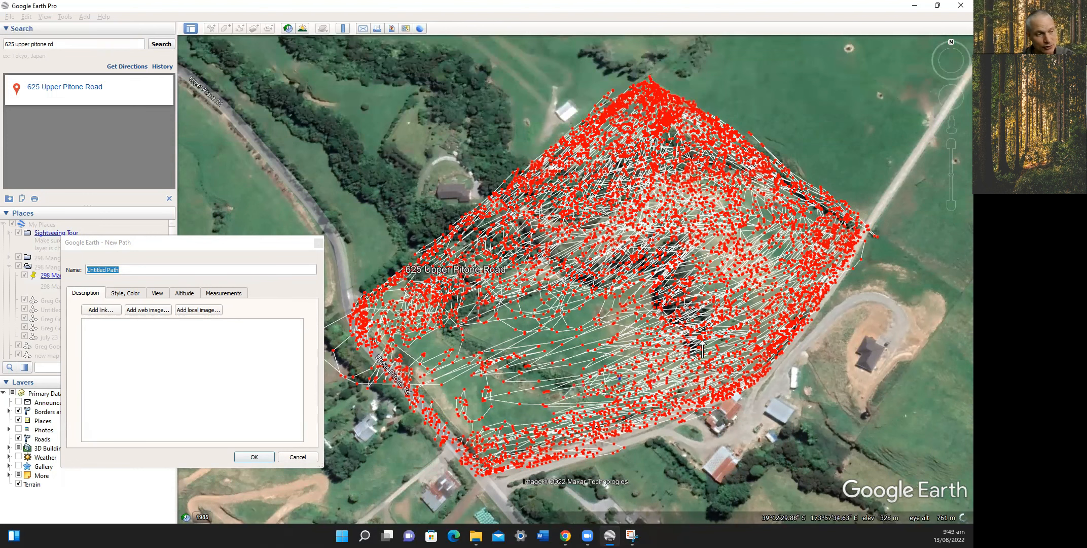
{"action": "mouse_move", "coordinate": [624, 330]}
{"action": "left_mouse_down"}
{"action": "mouse_move", "coordinate": [479, 355]}
{"action": "mouse_move", "coordinate": [415, 350]}
{"action": "mouse_move", "coordinate": [484, 350]}
{"action": "mouse_move", "coordinate": [447, 400]}
{"action": "mouse_move", "coordinate": [525, 409]}
{"action": "mouse_move", "coordinate": [572, 372]}
{"action": "mouse_move", "coordinate": [557, 362]}
{"action": "mouse_move", "coordinate": [584, 366]}
{"action": "mouse_move", "coordinate": [552, 352]}
{"action": "mouse_move", "coordinate": [578, 337]}
{"action": "mouse_move", "coordinate": [543, 320]}
{"action": "mouse_move", "coordinate": [525, 350]}
{"action": "mouse_move", "coordinate": [539, 299]}
{"action": "mouse_move", "coordinate": [512, 324]}
{"action": "mouse_move", "coordinate": [483, 319]}
{"action": "mouse_move", "coordinate": [531, 332]}
{"action": "mouse_move", "coordinate": [573, 315]}
{"action": "mouse_move", "coordinate": [516, 307]}
{"action": "mouse_move", "coordinate": [547, 329]}
{"action": "mouse_move", "coordinate": [549, 376]}
{"action": "mouse_move", "coordinate": [512, 387]}
{"action": "mouse_move", "coordinate": [585, 363]}
{"action": "mouse_move", "coordinate": [553, 394]}
{"action": "mouse_move", "coordinate": [571, 351]}
{"action": "left_mouse_up"}
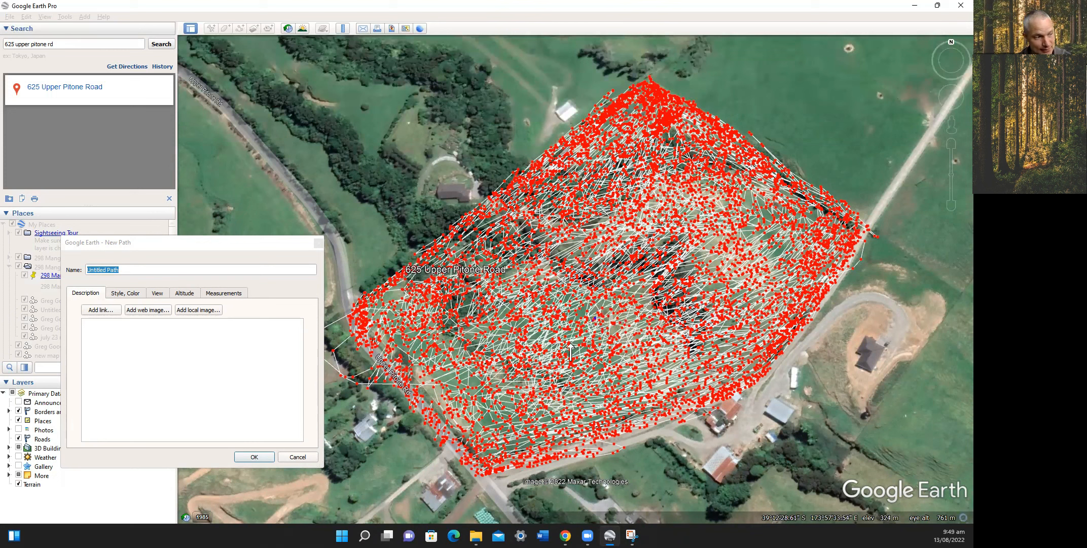
{"action": "left_click_drag", "start_coordinate": [523, 388], "coordinate": [478, 445]}
{"action": "mouse_move", "coordinate": [468, 380]}
{"action": "left_mouse_down"}
{"action": "mouse_move", "coordinate": [453, 370]}
{"action": "mouse_move", "coordinate": [471, 325]}
{"action": "mouse_move", "coordinate": [517, 355]}
{"action": "mouse_move", "coordinate": [683, 301]}
{"action": "mouse_move", "coordinate": [613, 297]}
{"action": "mouse_move", "coordinate": [668, 282]}
{"action": "mouse_move", "coordinate": [689, 296]}
{"action": "mouse_move", "coordinate": [758, 273]}
{"action": "mouse_move", "coordinate": [731, 239]}
{"action": "mouse_move", "coordinate": [818, 249]}
{"action": "mouse_move", "coordinate": [841, 282]}
{"action": "left_mouse_up"}
{"action": "left_click_drag", "start_coordinate": [754, 307], "coordinate": [574, 358]}
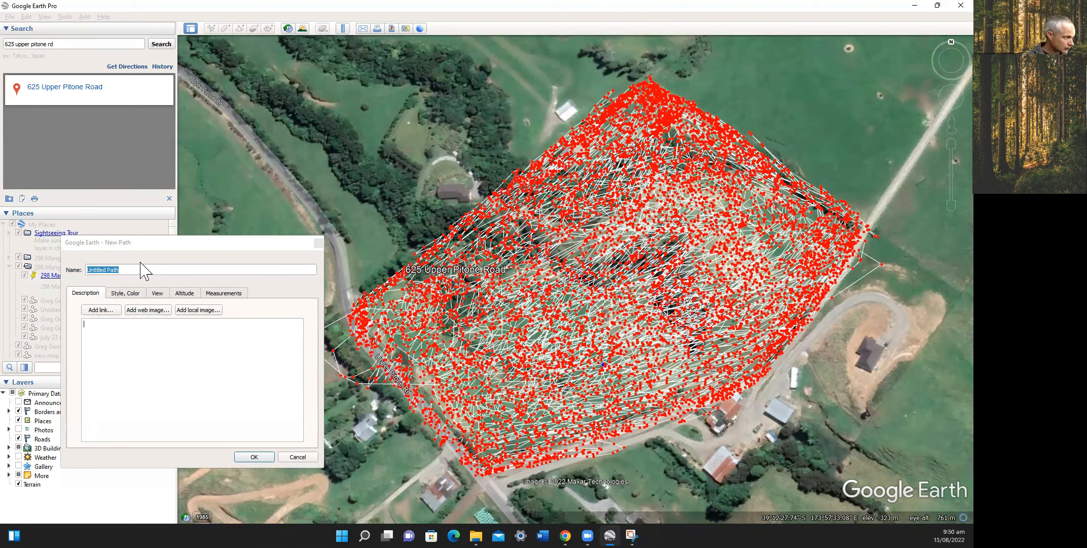
Replace the default path name with 'mel site' and confirm the new path.
{"action": "left_click", "coordinate": [123, 268]}
{"action": "key", "text": "BackSpace"}
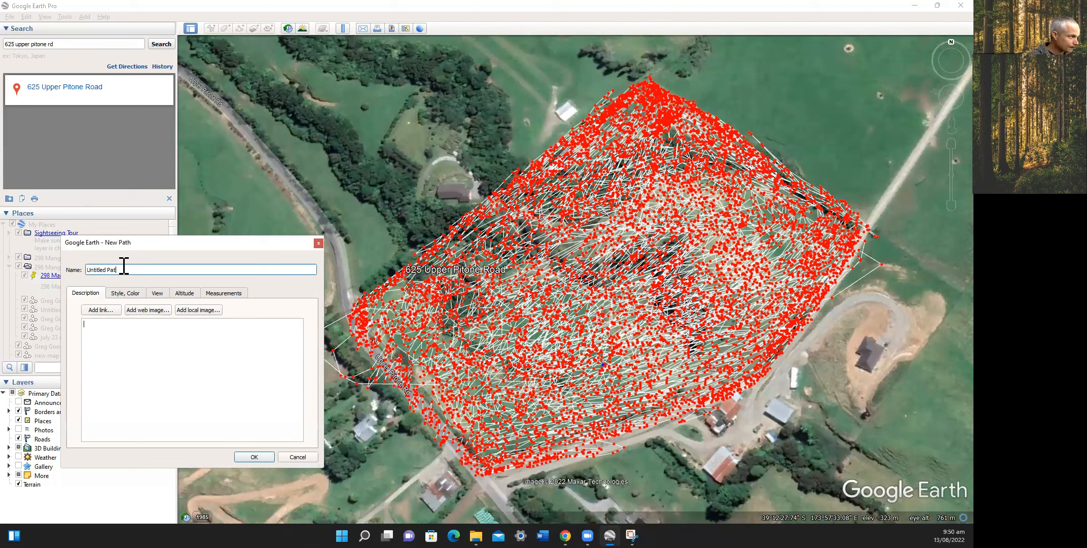
{"action": "key", "text": "BackSpace"}
{"action": "key", "text": "BackSpace"}
{"action": "key", "text": "BackSpace"}
{"action": "key", "text": "BackSpace"}
{"action": "key", "text": "BackSpace"}
{"action": "key", "text": "BackSpace"}
{"action": "key", "text": "BackSpace"}
{"action": "key", "text": "BackSpace"}
{"action": "key", "text": "BackSpace"}
{"action": "key", "text": "BackSpace"}
{"action": "key", "text": "BackSpace"}
{"action": "key", "text": "BackSpace"}
{"action": "type", "text": "mel site"}
{"action": "left_click", "coordinate": [244, 420]}
{"action": "left_click", "coordinate": [254, 456]}
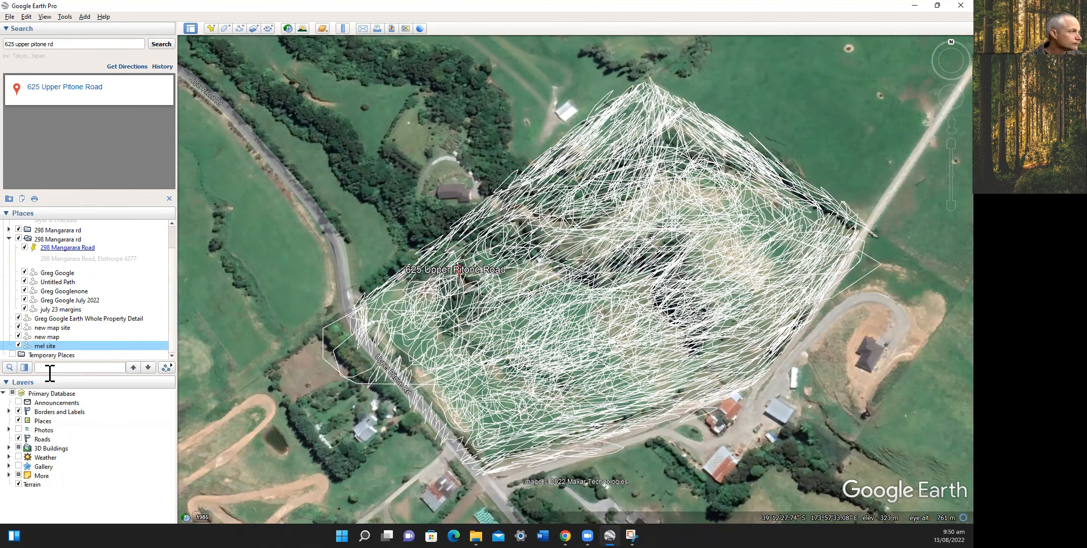
Use Save Place As on 'mel site' to store it as a Kmz file on the Desktop.
{"action": "right_click", "coordinate": [59, 350]}
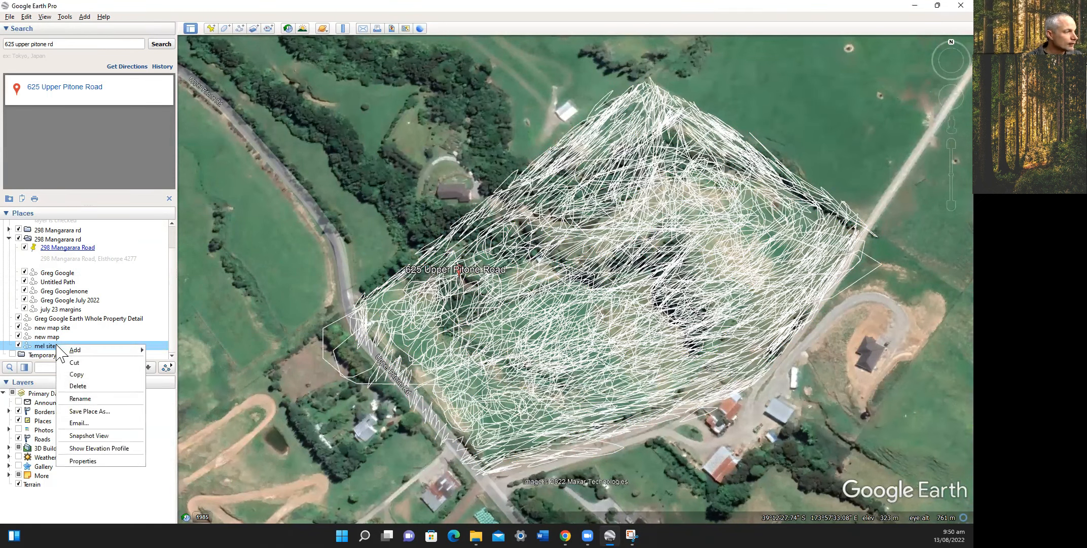
{"action": "left_click", "coordinate": [89, 412]}
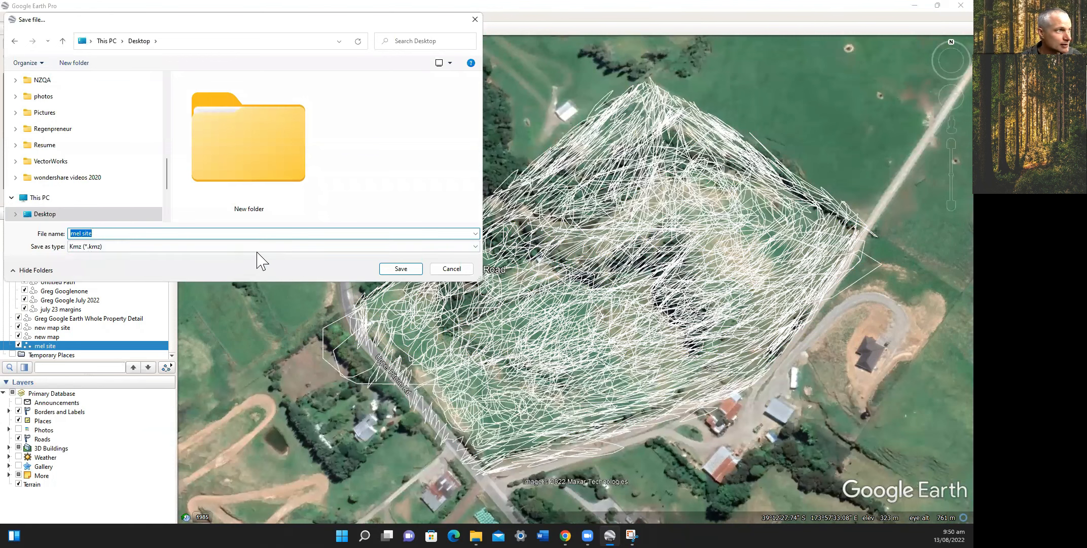
{"action": "left_click", "coordinate": [406, 269]}
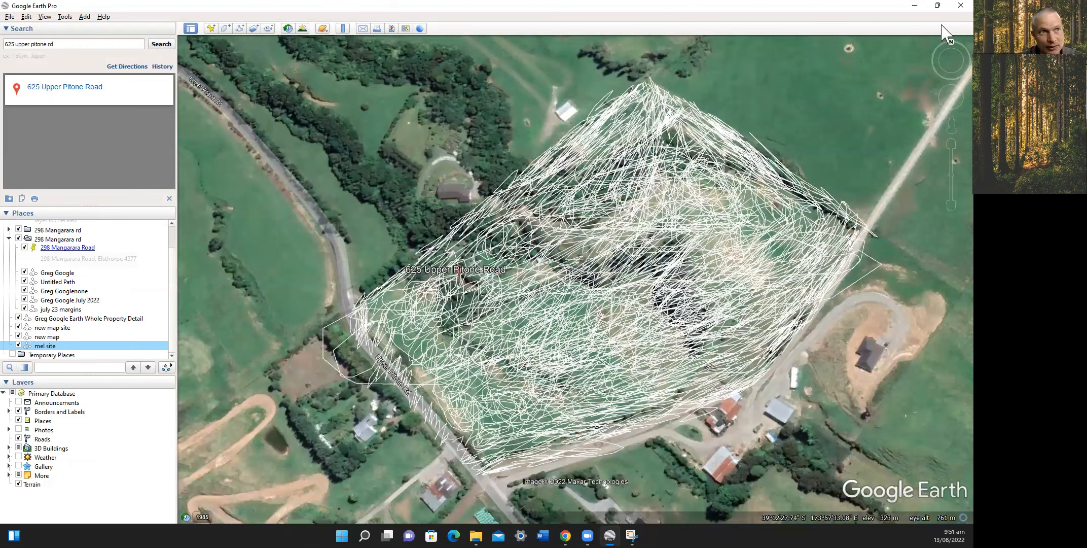
Close Google Earth Pro and restore the Chrome window showing the Vectorworks University courses.
{"action": "left_click", "coordinate": [960, 5]}
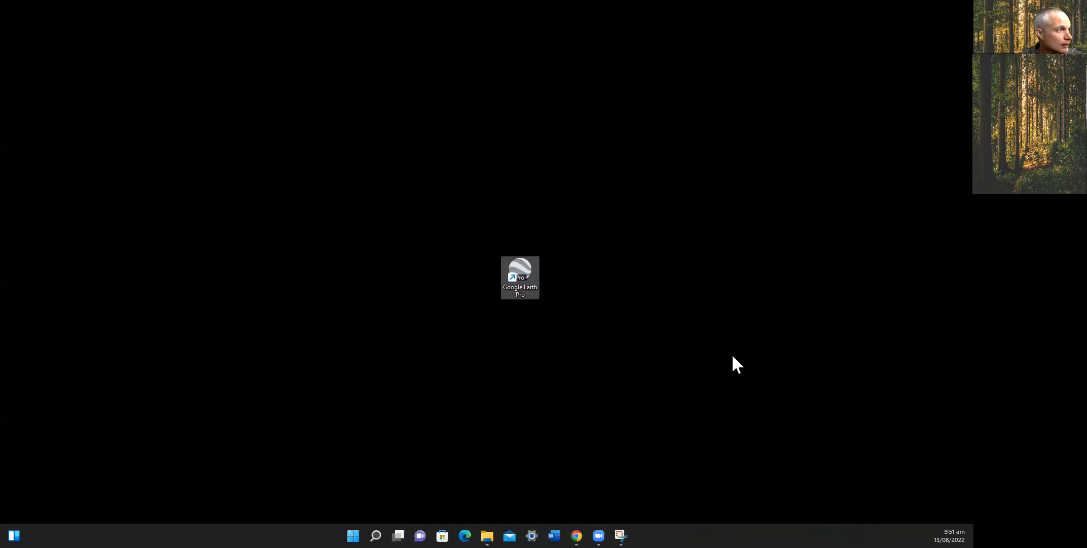
{"action": "left_click", "coordinate": [576, 535]}
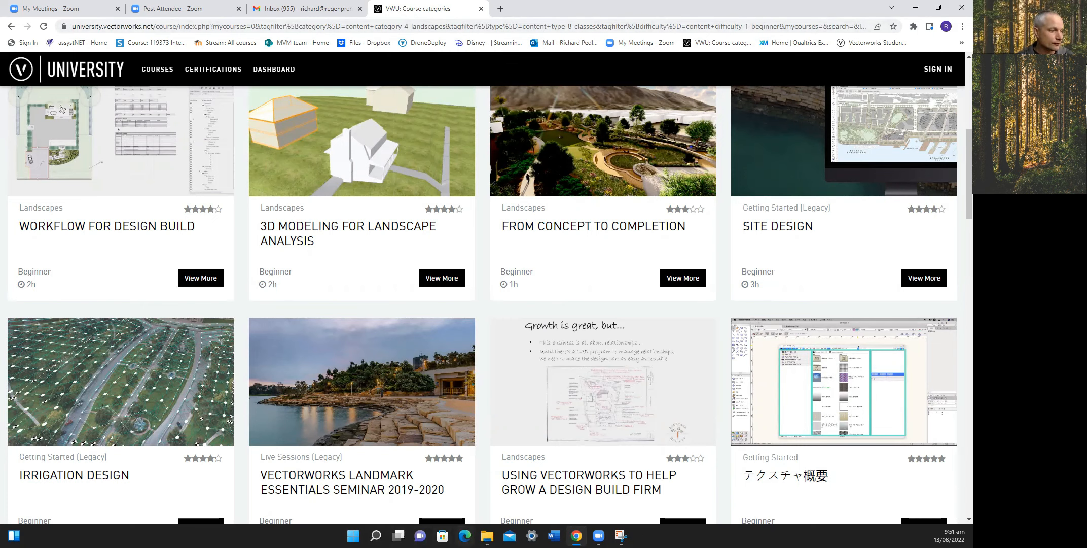
Search Google for 'drone deploy' in a new Chrome tab.
{"action": "left_click", "coordinate": [487, 535]}
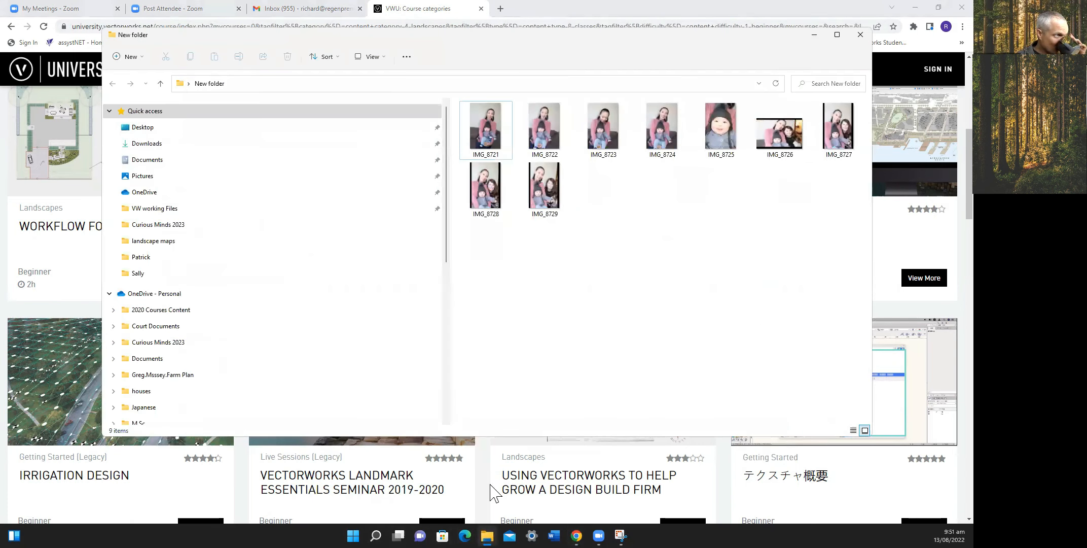
{"action": "left_click", "coordinate": [501, 11]}
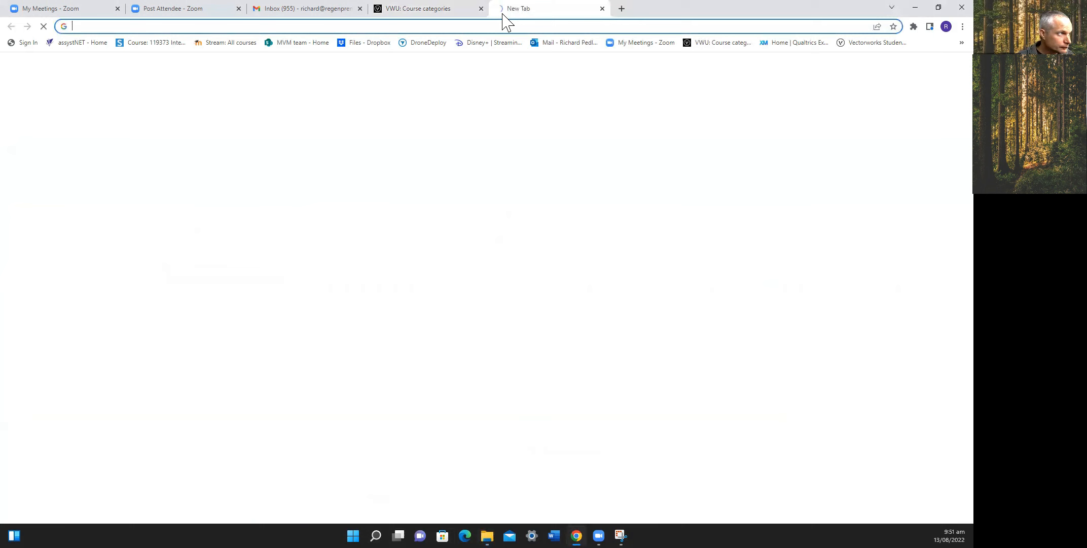
{"action": "left_click", "coordinate": [483, 220]}
{"action": "type", "text": "drone deploy"}
{"action": "key", "text": "Return"}
Open the DroneDeploy site, sign out and log back in to reach the projects list.
{"action": "left_click", "coordinate": [152, 158]}
{"action": "left_click", "coordinate": [748, 65]}
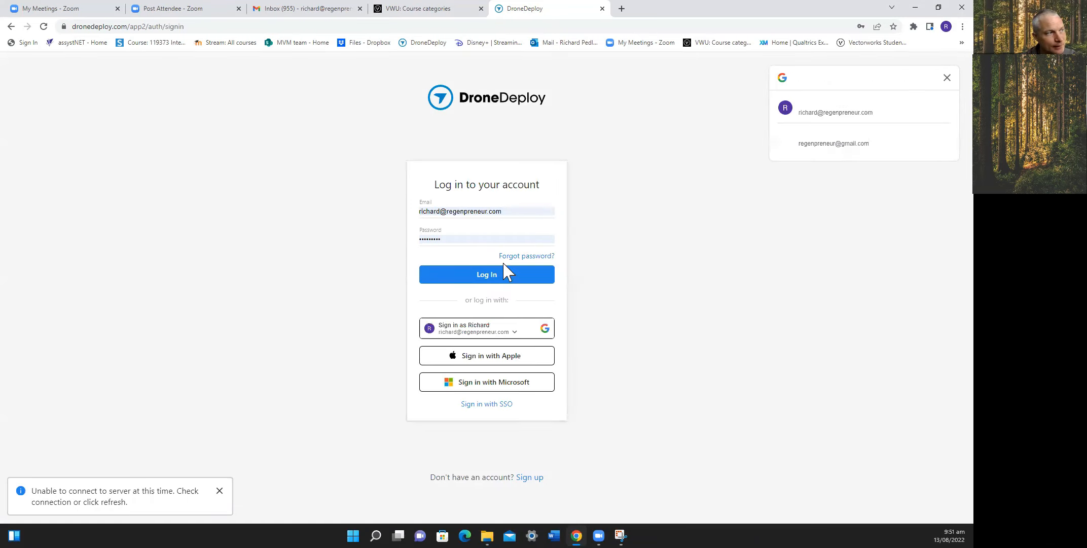
{"action": "left_click", "coordinate": [507, 274]}
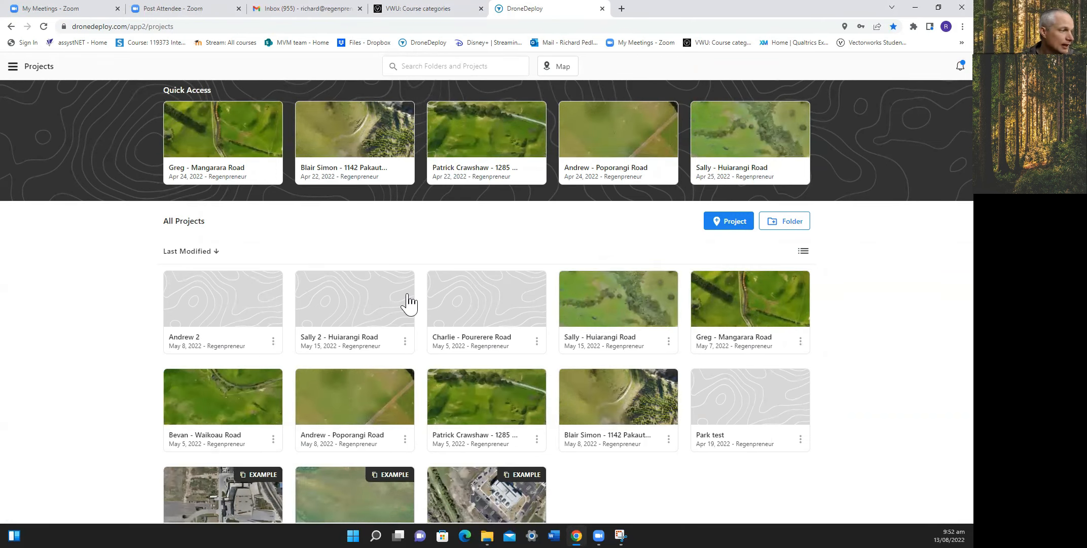
{"action": "scroll", "coordinate": [406, 303], "scroll_direction": "down", "scroll_amount": 1}
Open the Greg - Mangarara Road project map and pan around the drone-mapped strip.
{"action": "left_click", "coordinate": [761, 284]}
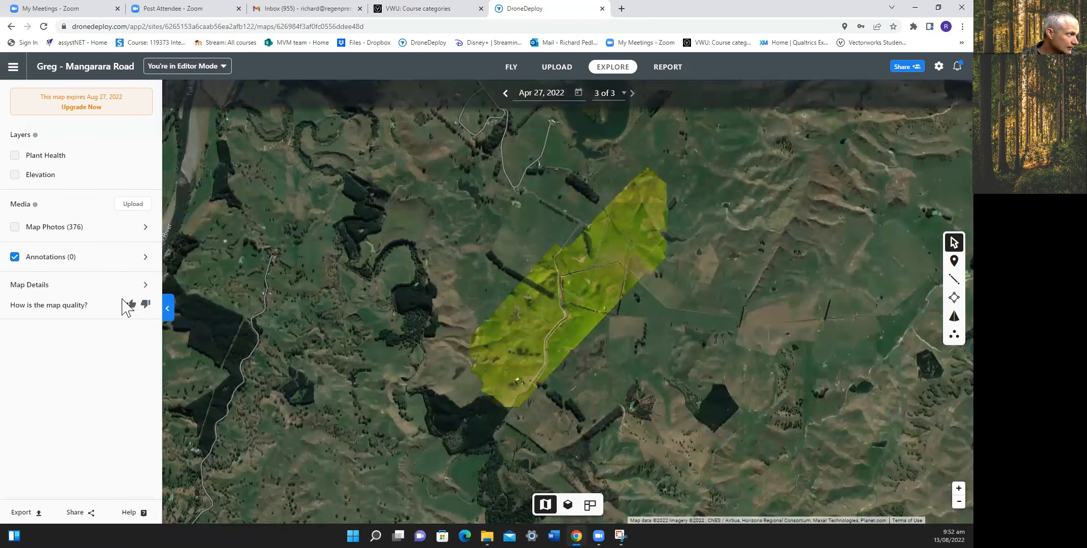
{"action": "scroll", "coordinate": [456, 297], "scroll_direction": "up", "scroll_amount": 4}
{"action": "scroll", "coordinate": [475, 306], "scroll_direction": "down", "scroll_amount": 4}
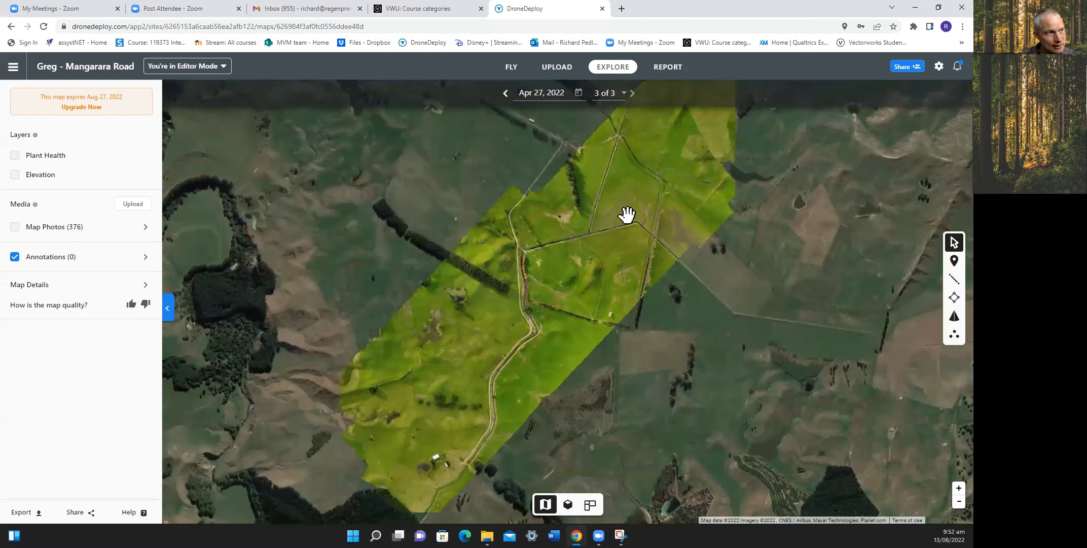
{"action": "left_click_drag", "start_coordinate": [627, 215], "coordinate": [595, 262]}
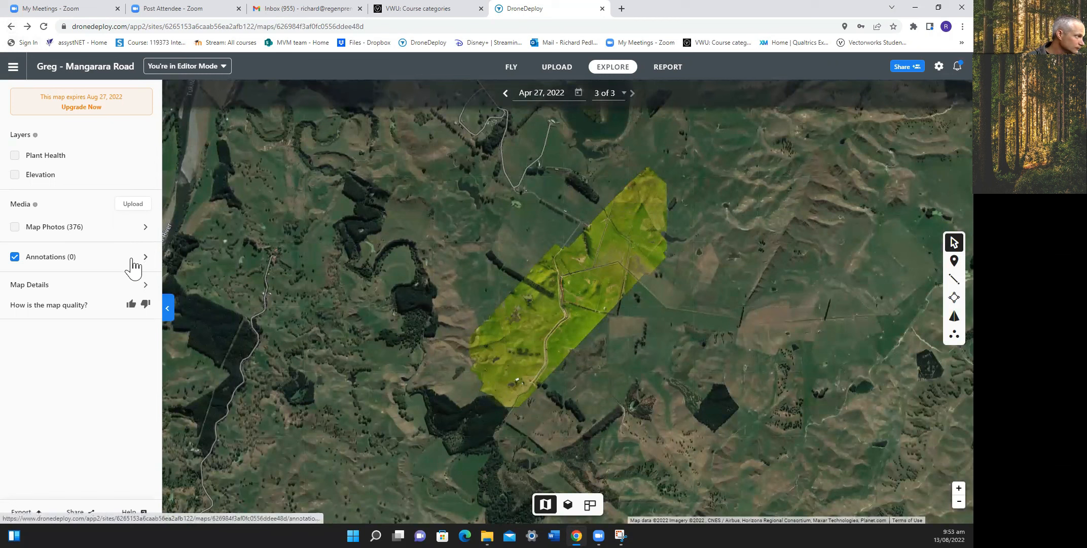
Check the Annotations list, return to layers, and switch the map to 3D view.
{"action": "left_click", "coordinate": [134, 258]}
{"action": "left_click", "coordinate": [16, 94]}
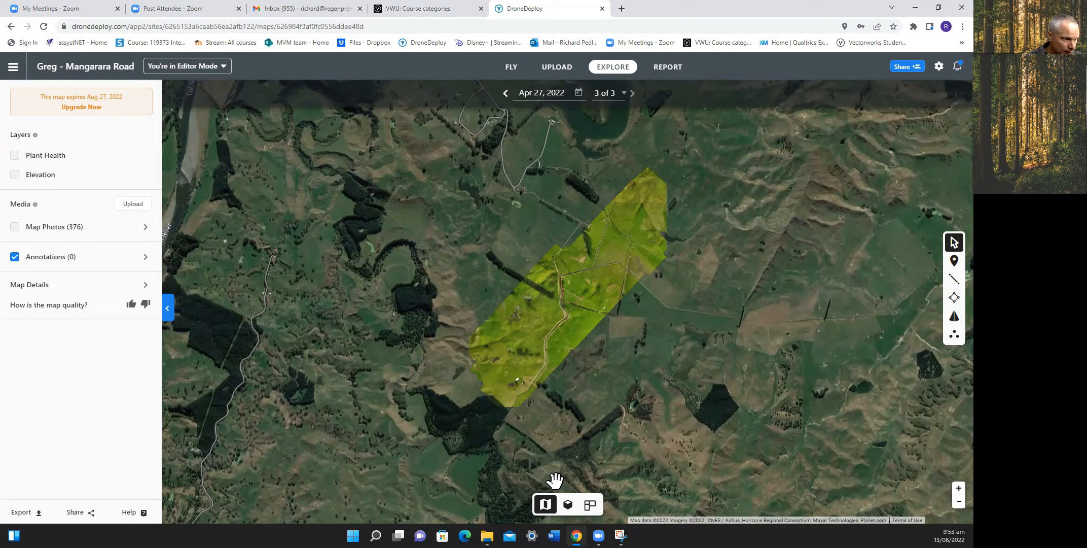
{"action": "left_click", "coordinate": [570, 506]}
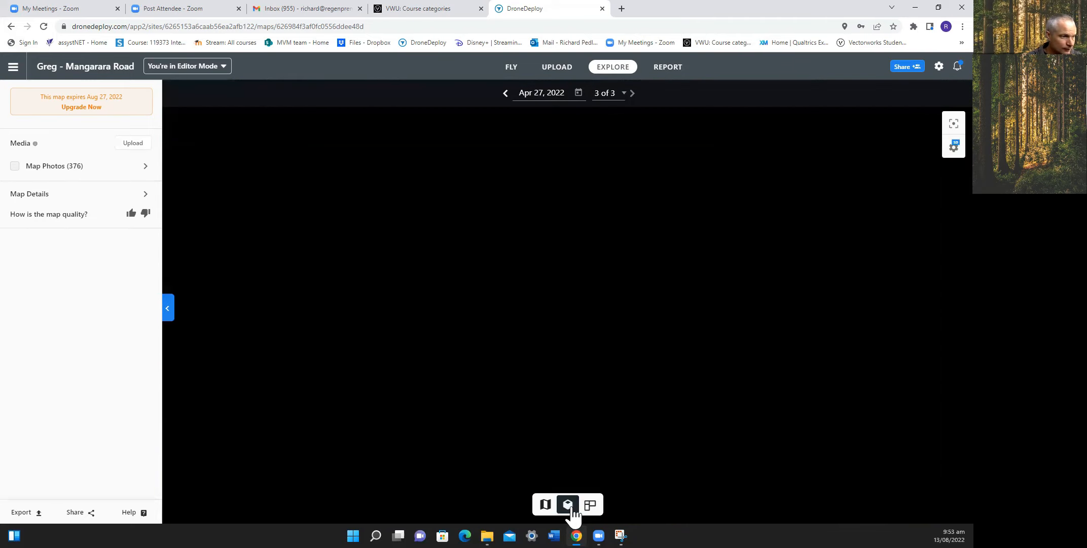
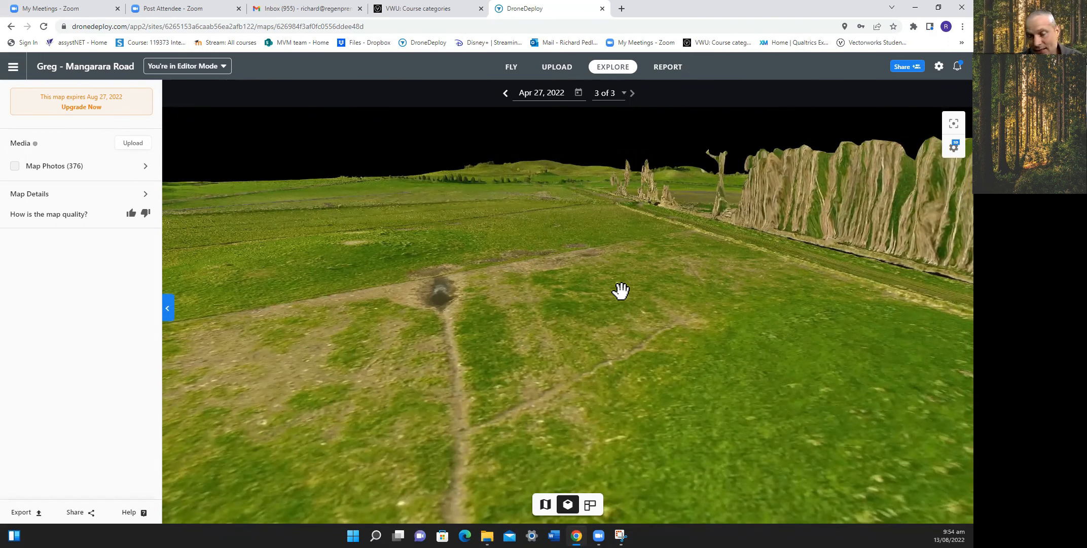
Orbit and tilt the Mangarara Road 3D terrain model, then zoom out.
{"action": "right_click_drag", "start_coordinate": [621, 291], "coordinate": [624, 272]}
{"action": "scroll", "coordinate": [624, 272], "scroll_direction": "down", "scroll_amount": 3}
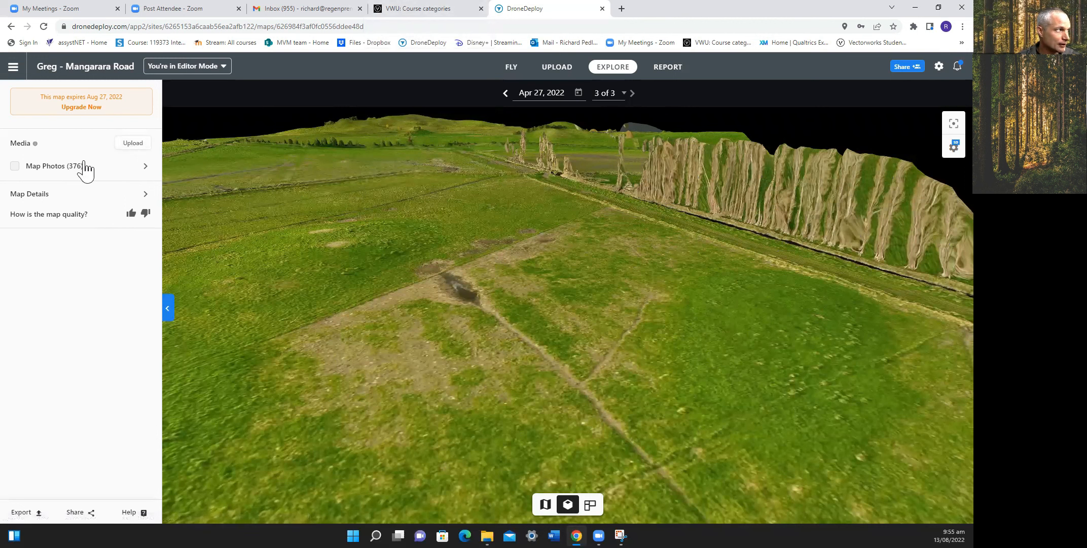
Check the map's Export options, then open a new Chrome tab showing all saved bookmarks.
{"action": "left_click", "coordinate": [22, 511]}
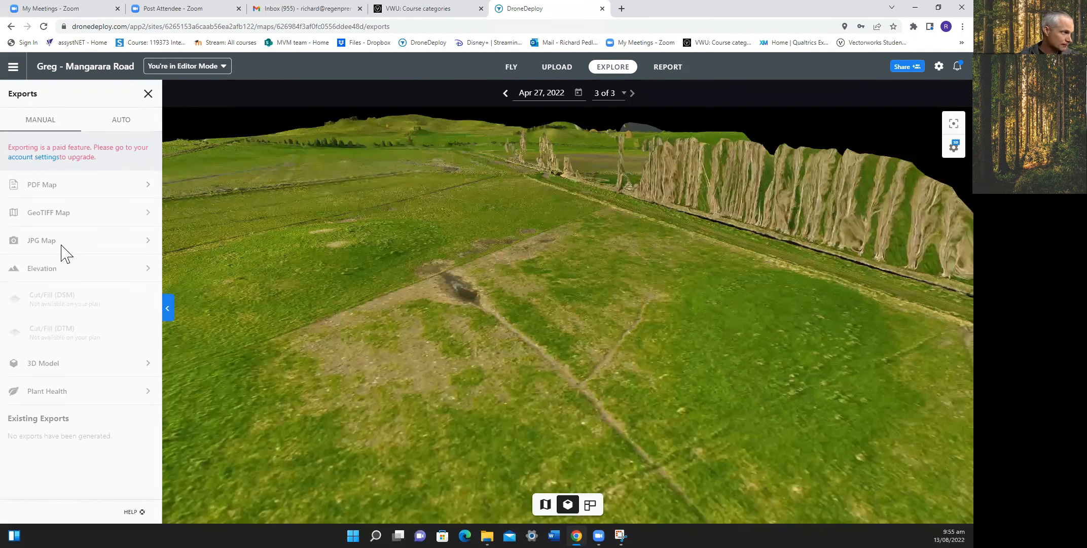
{"action": "left_click", "coordinate": [622, 9]}
{"action": "left_click", "coordinate": [962, 42]}
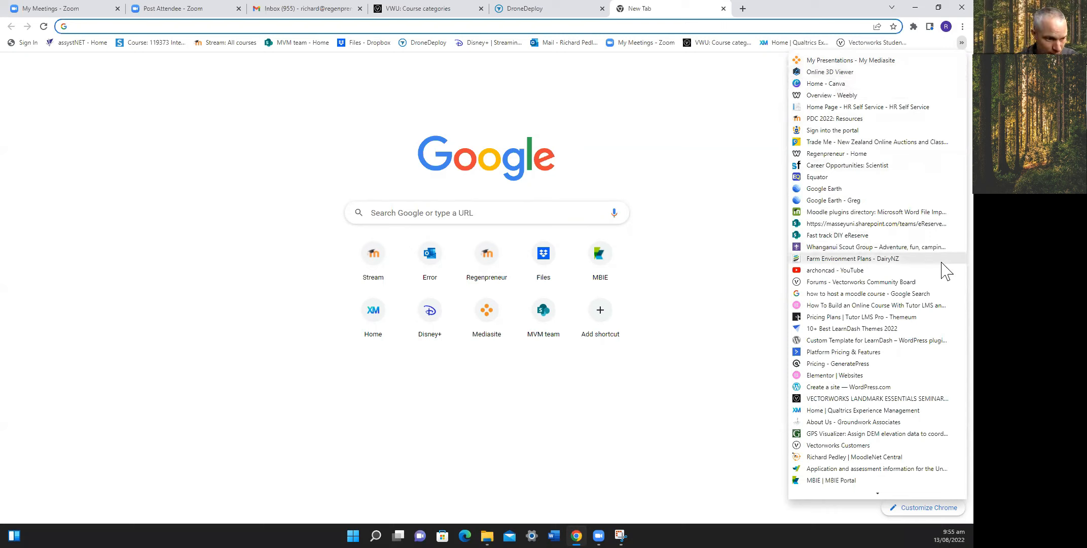
Upload mel site.kmz from the Desktop to GPS Visualizer and convert it to GPX with elevations.
{"action": "left_click", "coordinate": [874, 434]}
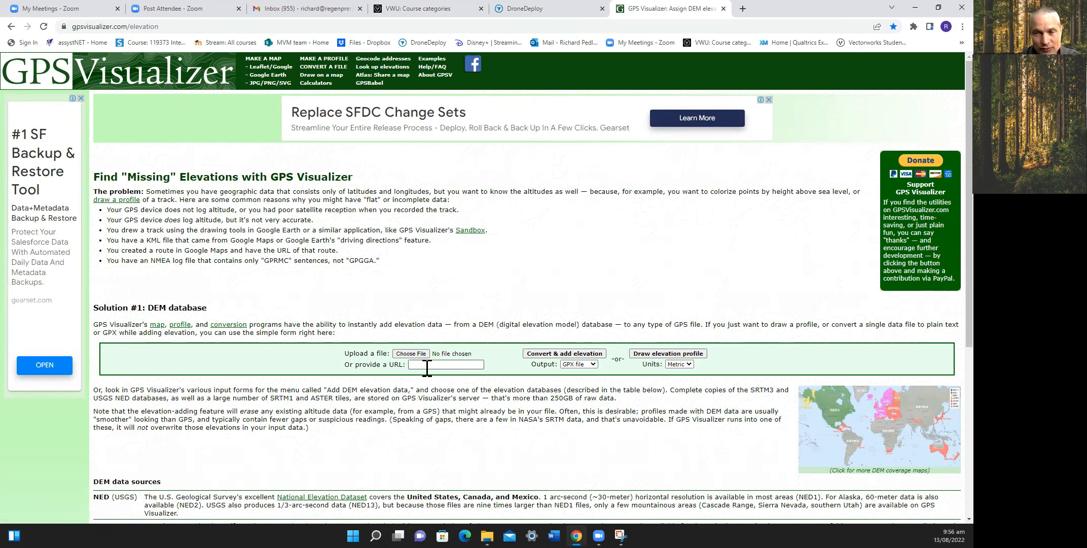
{"action": "left_click", "coordinate": [420, 354]}
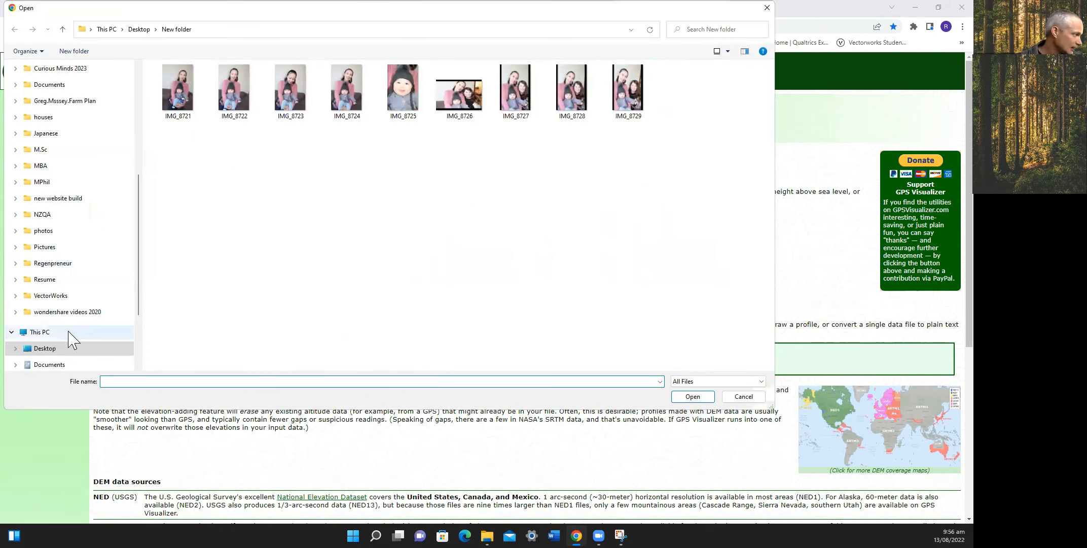
{"action": "left_click", "coordinate": [62, 349]}
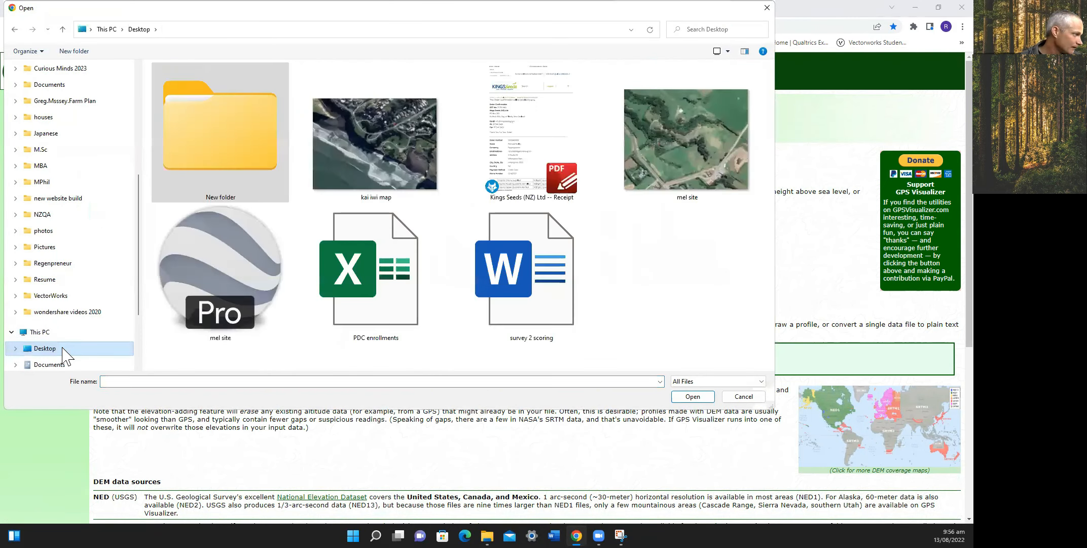
{"action": "left_click", "coordinate": [213, 299]}
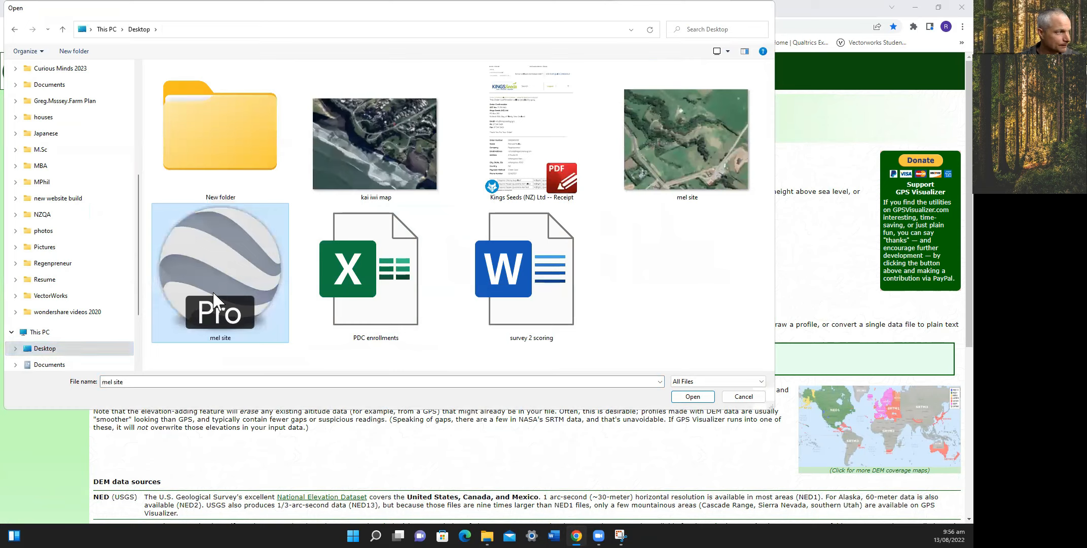
{"action": "double_click", "coordinate": [214, 300]}
{"action": "left_click", "coordinate": [555, 353]}
{"action": "left_click", "coordinate": [584, 364]}
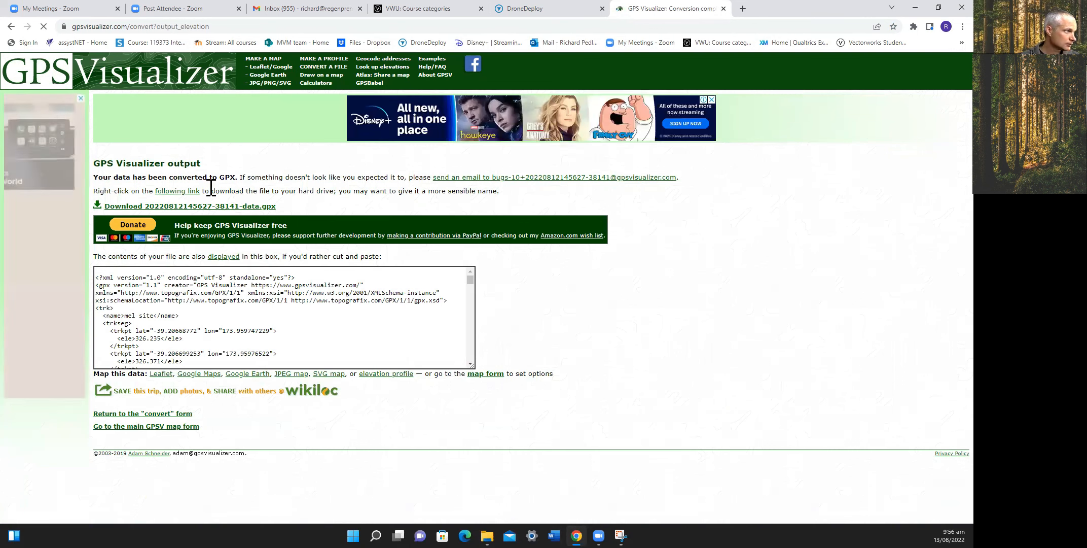
{"action": "left_click", "coordinate": [227, 212]}
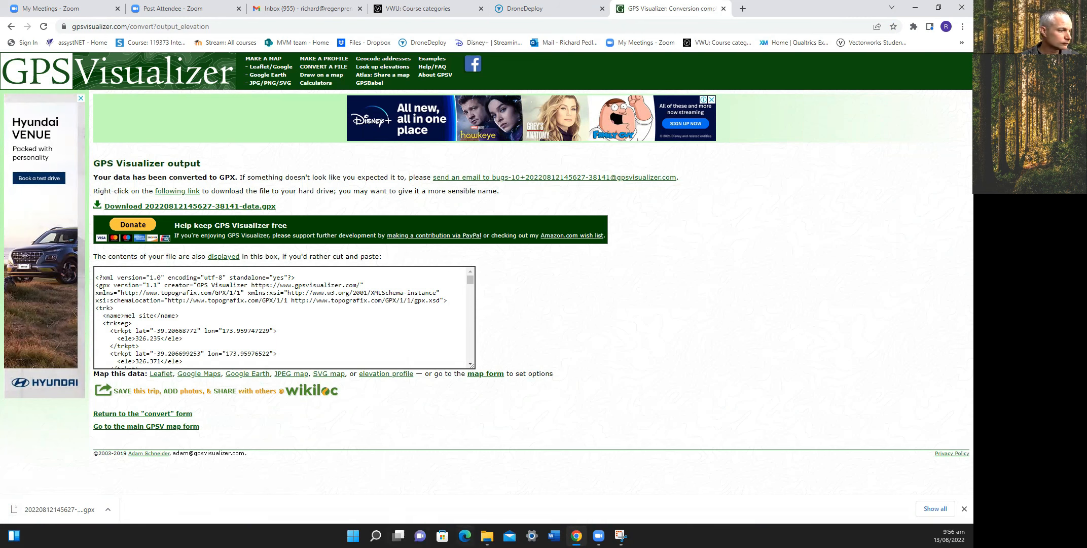
{"action": "left_click", "coordinate": [487, 535]}
{"action": "left_click", "coordinate": [147, 143]}
{"action": "left_click_drag", "start_coordinate": [514, 135], "coordinate": [249, 128]}
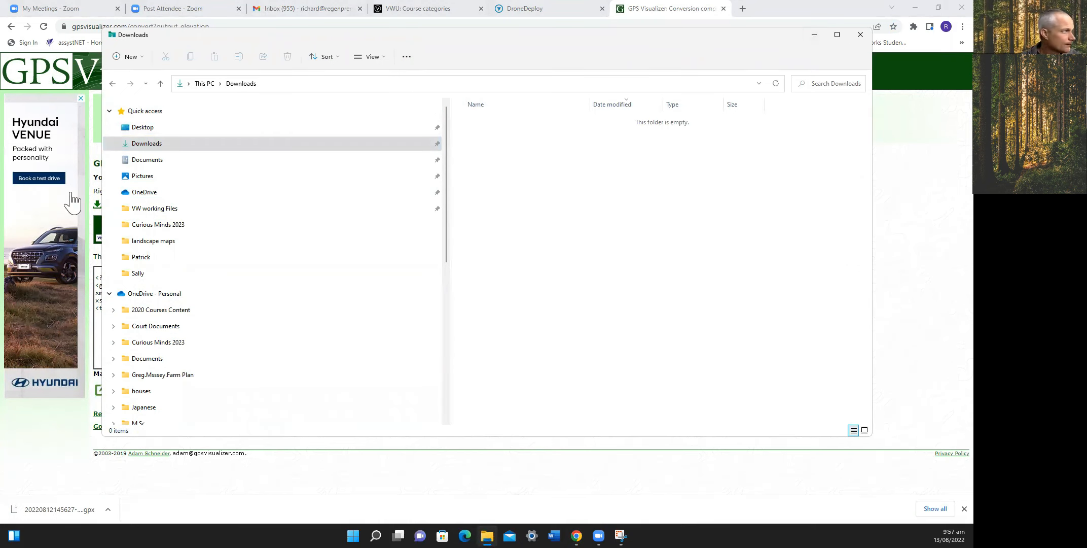
{"action": "left_click", "coordinate": [138, 131]}
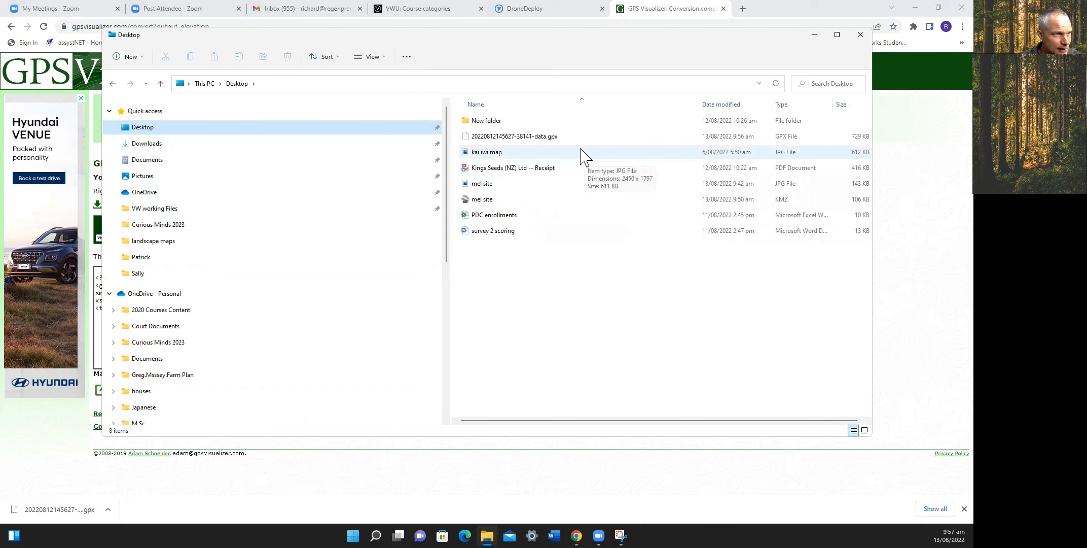
{"action": "left_click", "coordinate": [592, 15]}
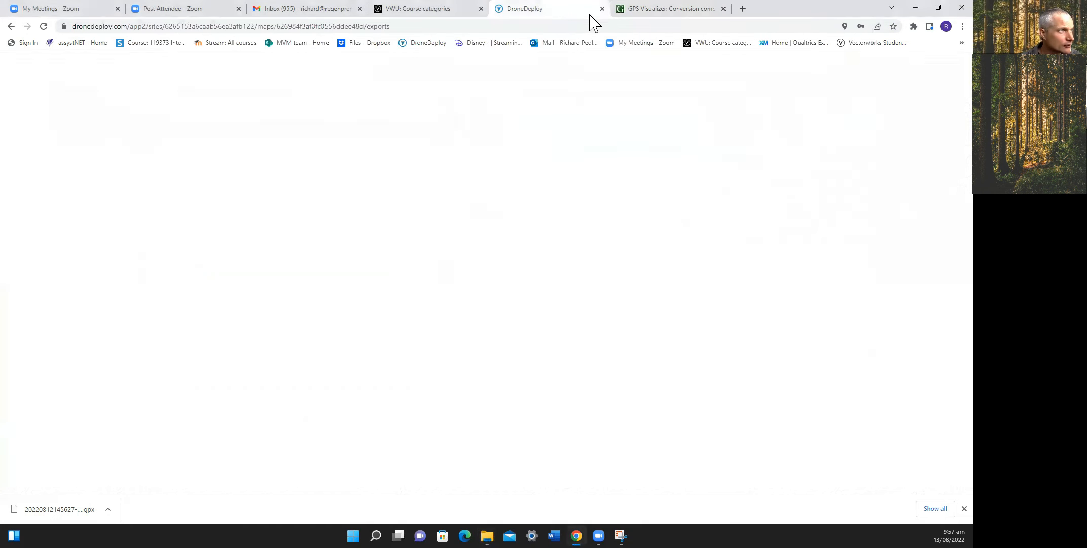
{"action": "left_click", "coordinate": [634, 10]}
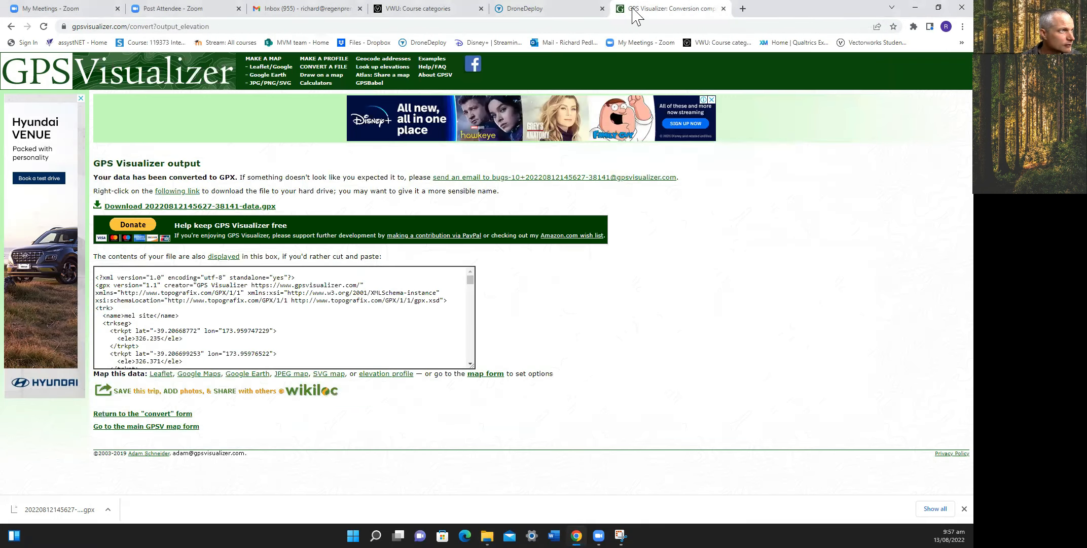
{"action": "left_click", "coordinate": [11, 26]}
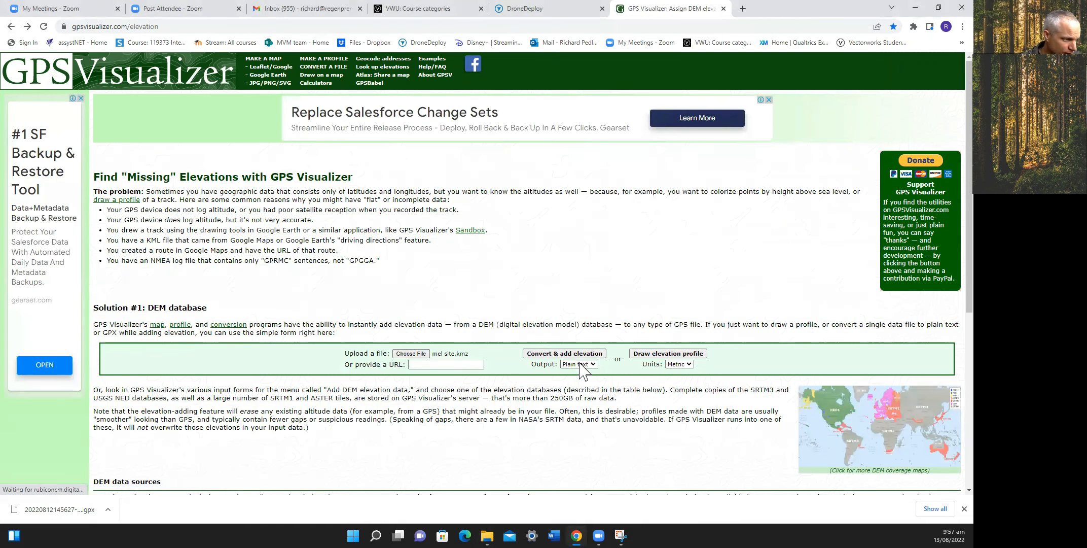
{"action": "left_click", "coordinate": [579, 364]}
{"action": "left_click", "coordinate": [584, 387]}
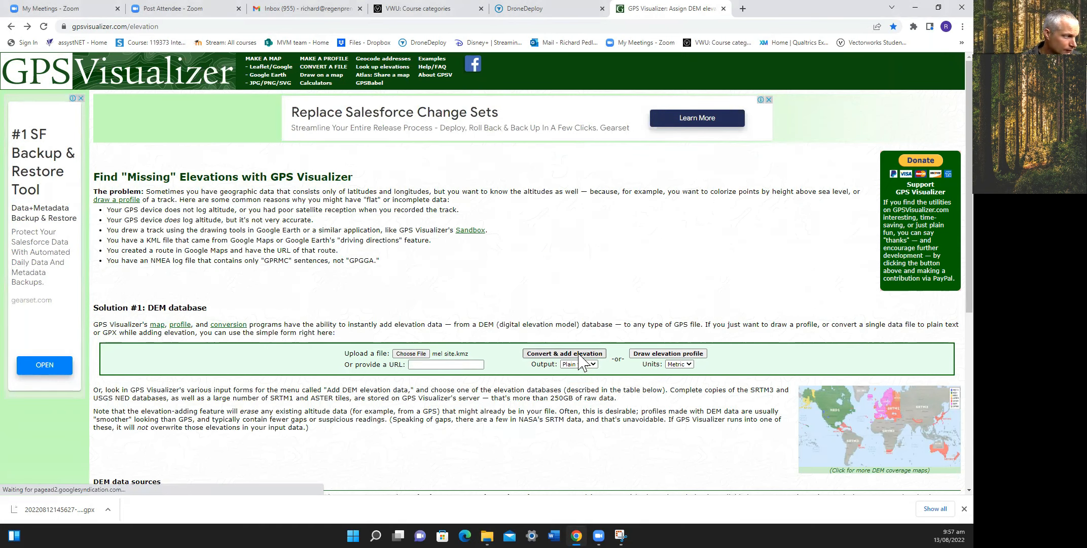
{"action": "left_click", "coordinate": [581, 354]}
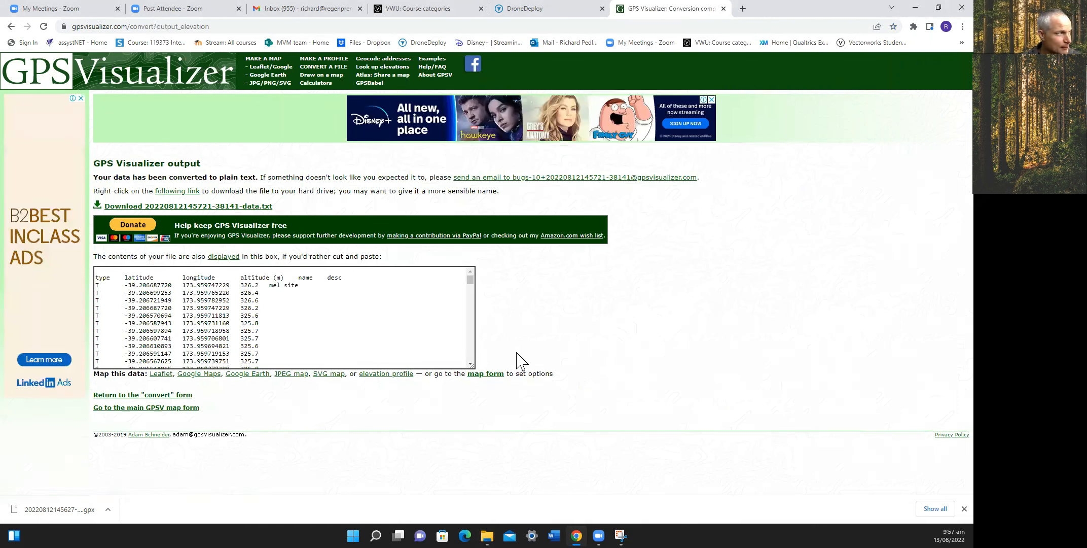
{"action": "left_click", "coordinate": [261, 207]}
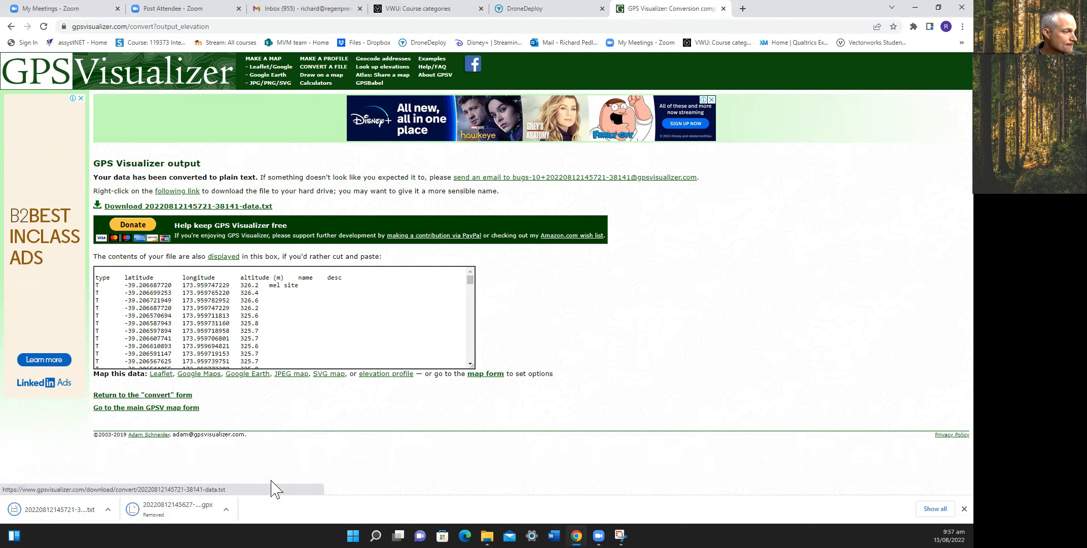
Move the downloaded elevation .txt file from Downloads to the Desktop.
{"action": "left_click", "coordinate": [486, 535]}
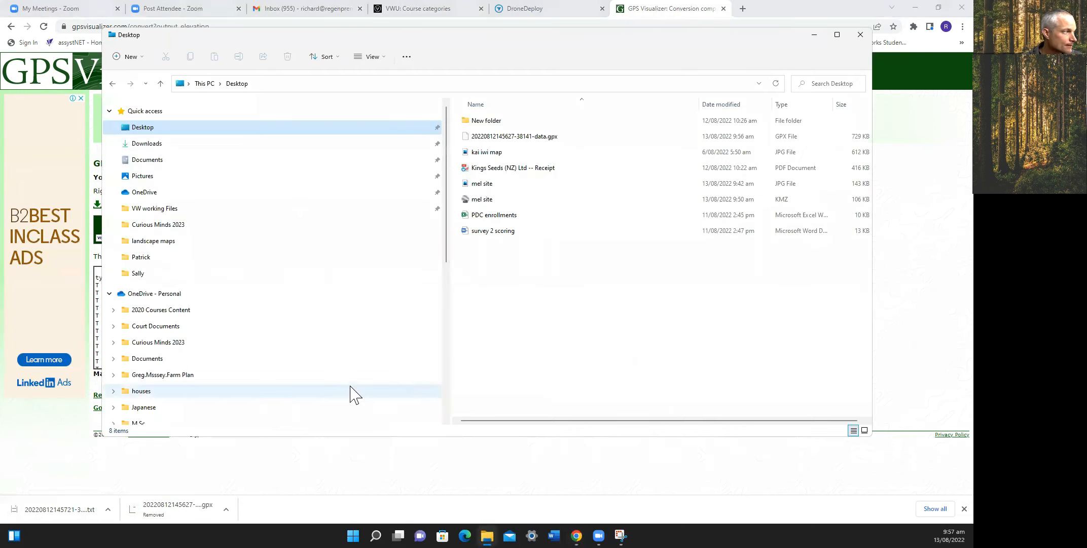
{"action": "left_click", "coordinate": [150, 144]}
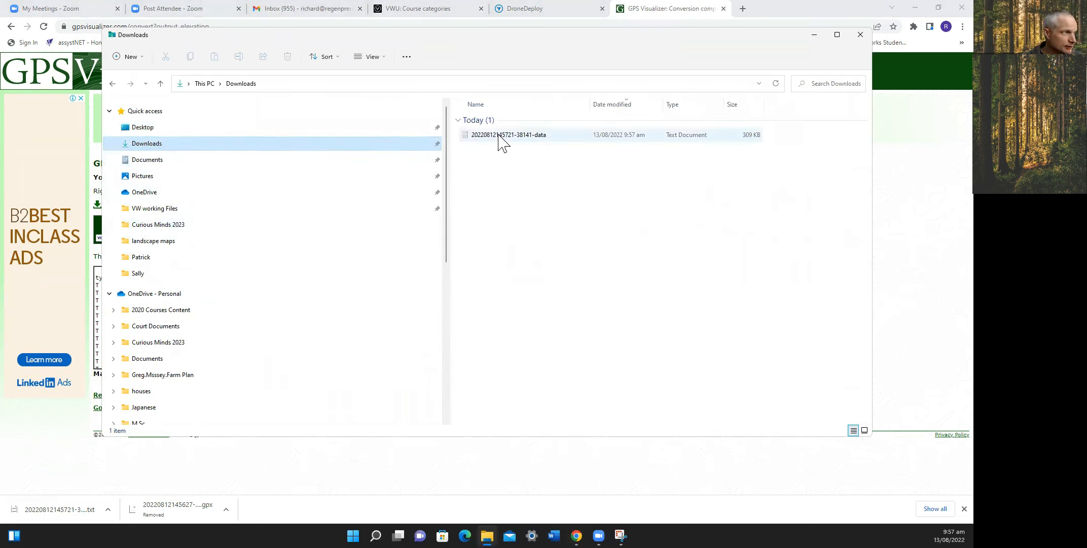
{"action": "left_click_drag", "start_coordinate": [498, 134], "coordinate": [142, 128]}
{"action": "left_click", "coordinate": [143, 128]}
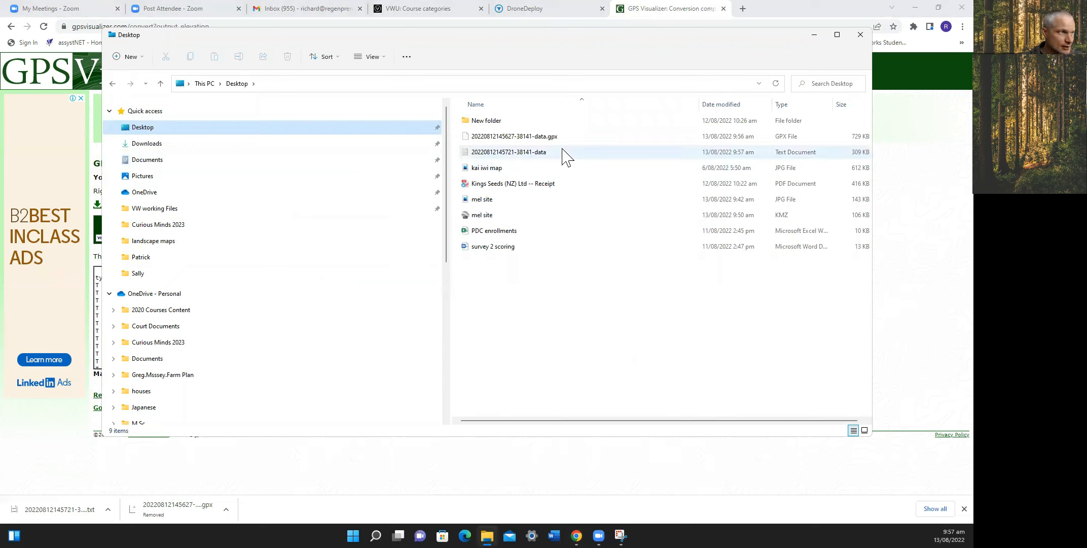
Rename the text file to 'mel data for VW' and close File Explorer.
{"action": "right_click", "coordinate": [556, 156]}
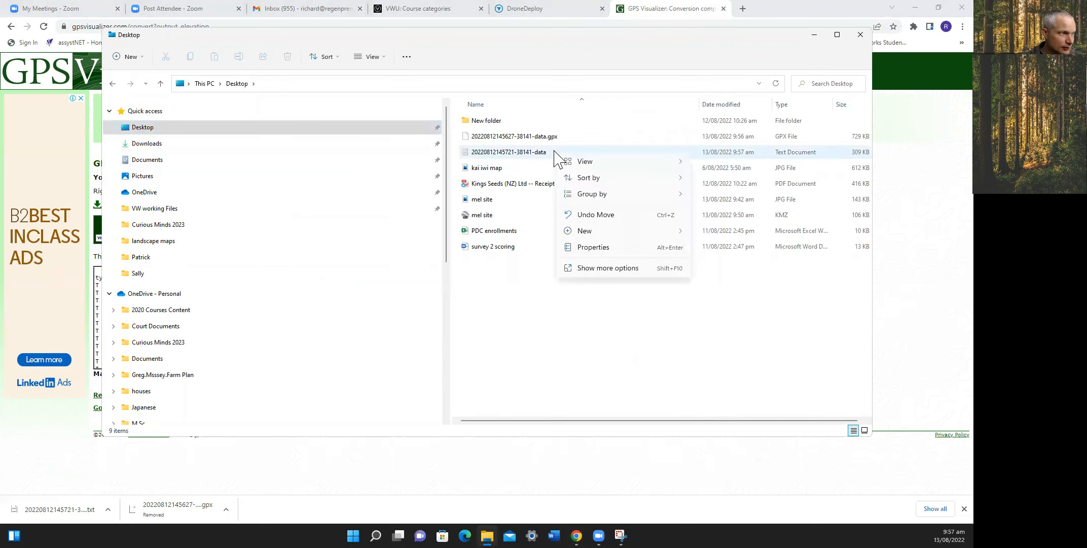
{"action": "left_click", "coordinate": [619, 282]}
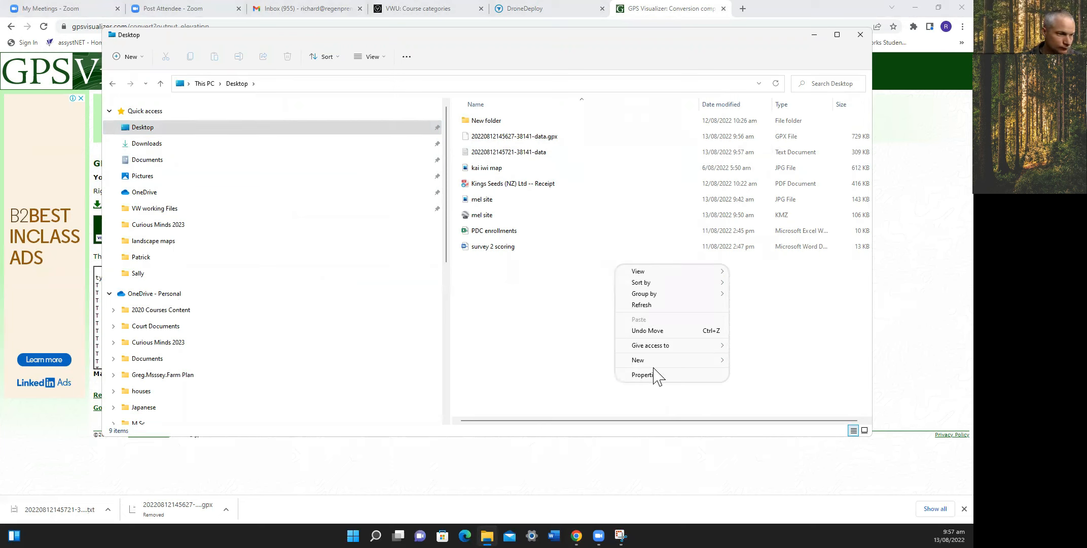
{"action": "right_click", "coordinate": [507, 152]}
{"action": "left_click", "coordinate": [586, 283]}
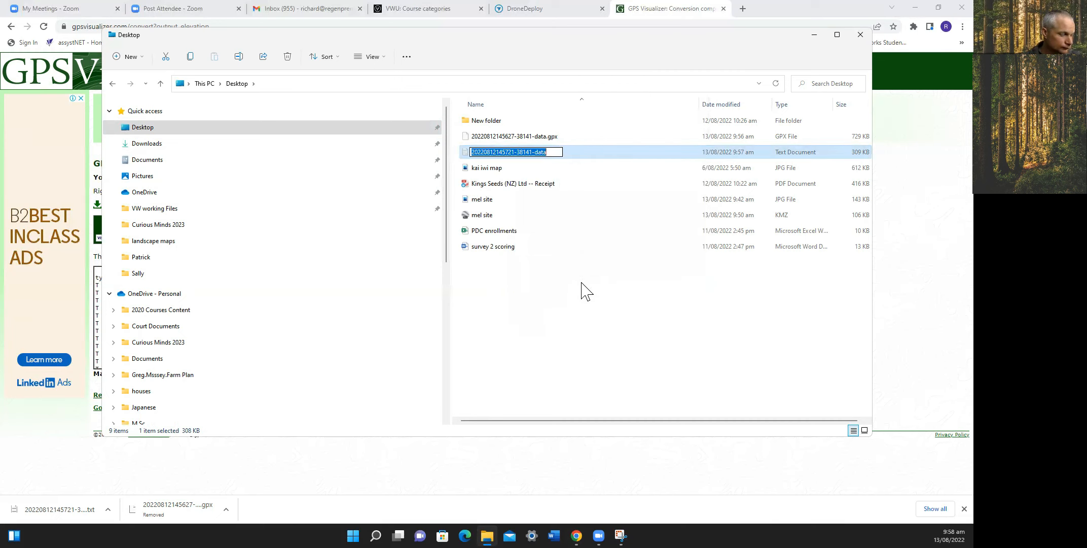
{"action": "type", "text": "mel data for VW"}
{"action": "left_click", "coordinate": [585, 350]}
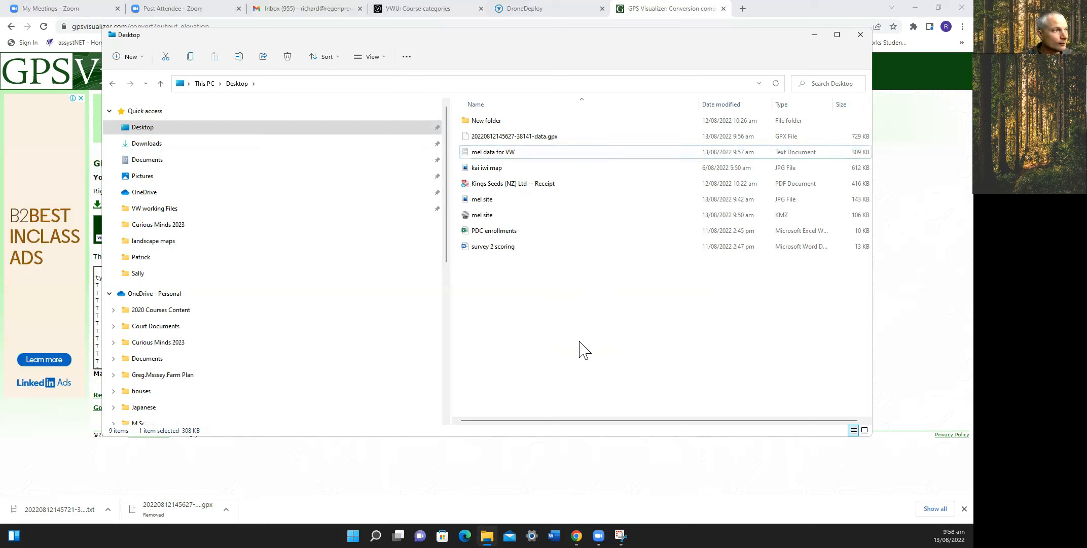
{"action": "left_click", "coordinate": [857, 37]}
Minimize Chrome, launch Vectorworks 2022 and dismiss the educational-version notice.
{"action": "left_click", "coordinate": [914, 8]}
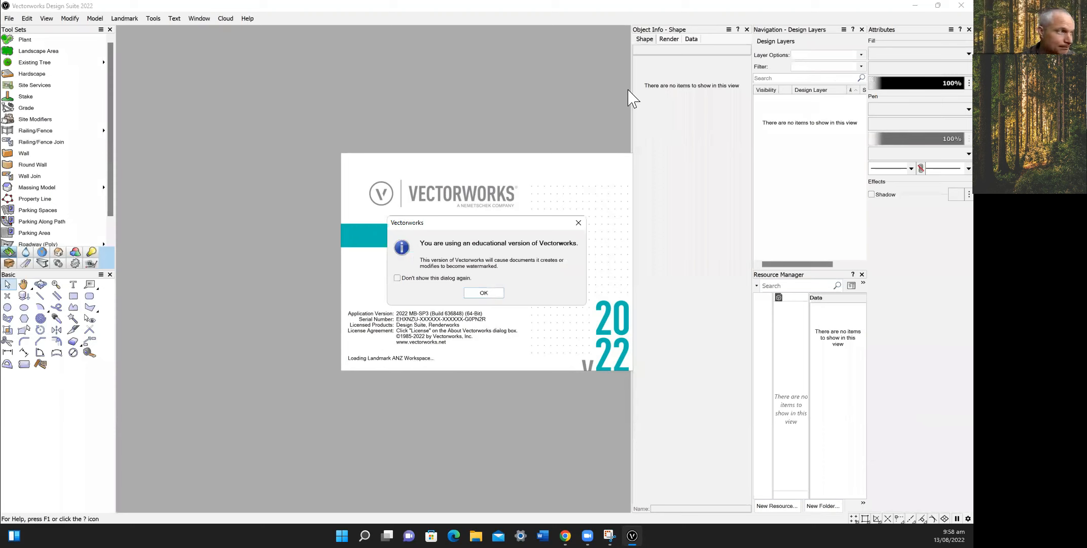
{"action": "left_click", "coordinate": [493, 295]}
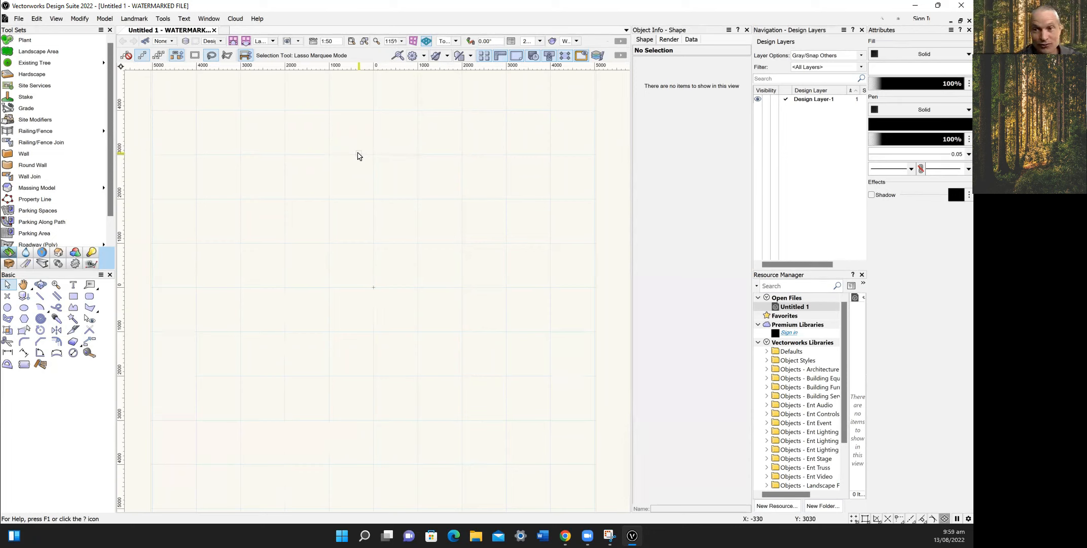
Browse the Landmark menu's Architectural and Machine Design submenus, then open the Tools menu.
{"action": "key", "text": "grave"}
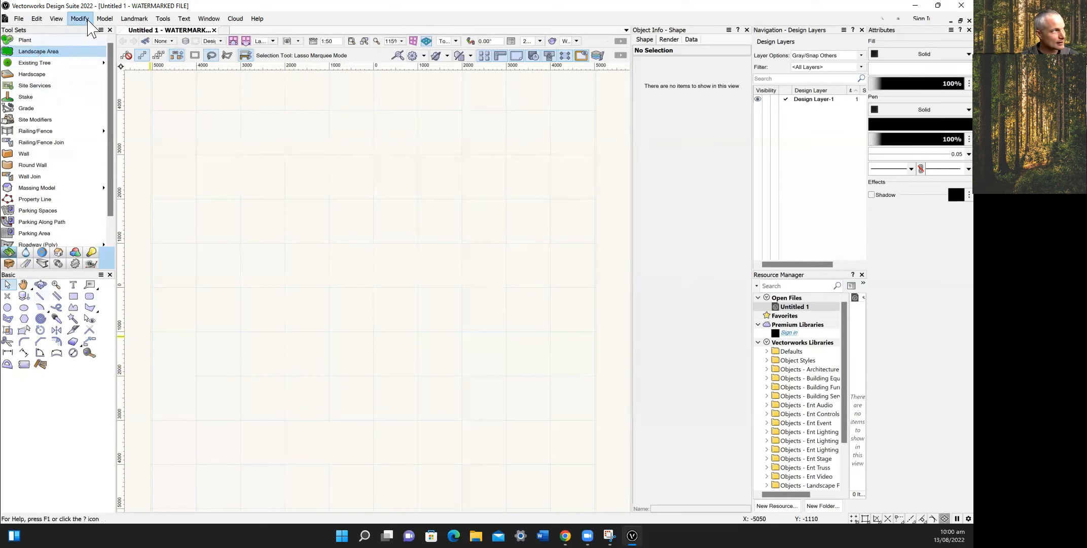
{"action": "left_click", "coordinate": [122, 19]}
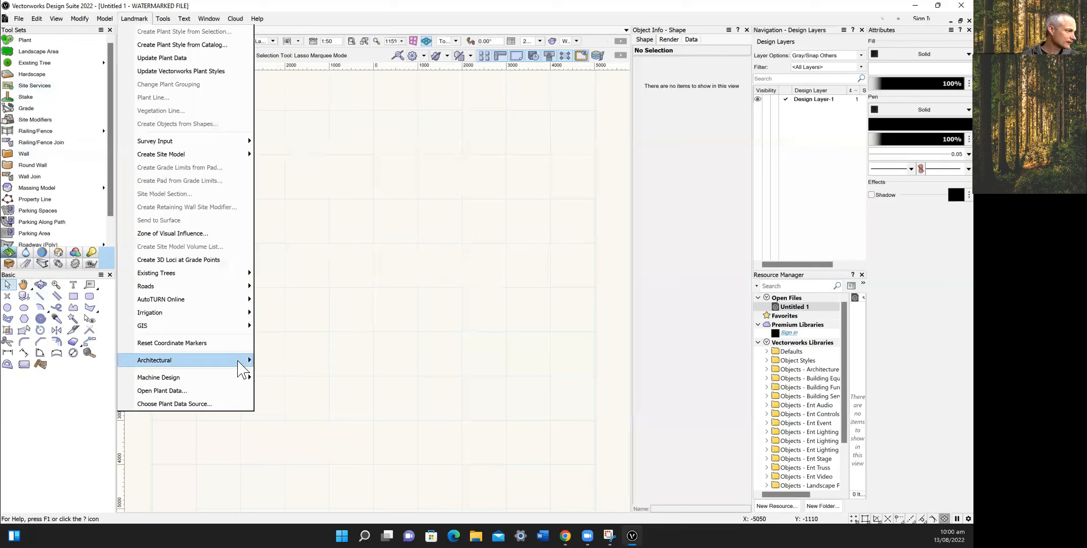
{"action": "mouse_move", "coordinate": [240, 361]}
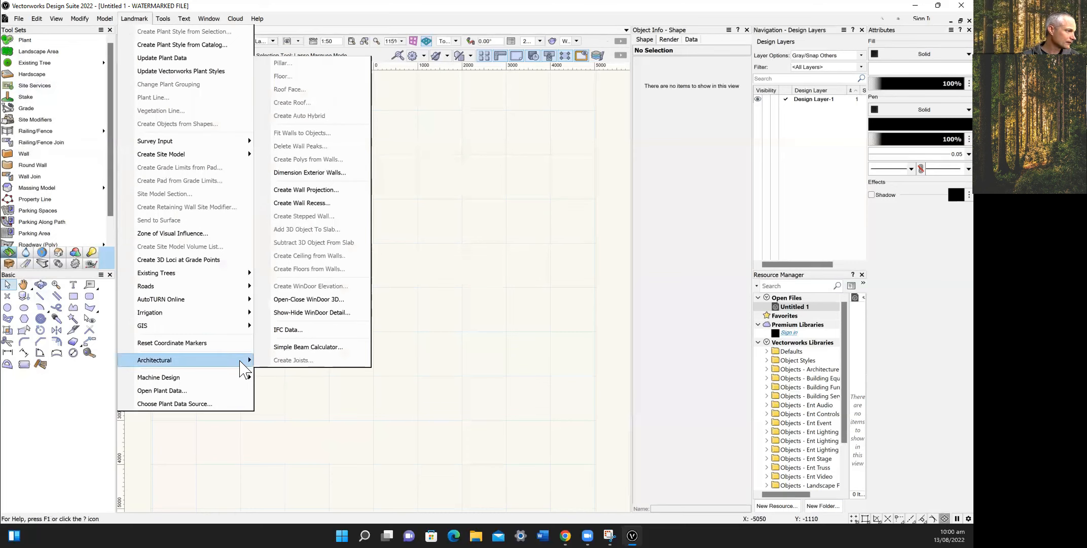
{"action": "mouse_move", "coordinate": [253, 377]}
{"action": "left_click", "coordinate": [299, 414]}
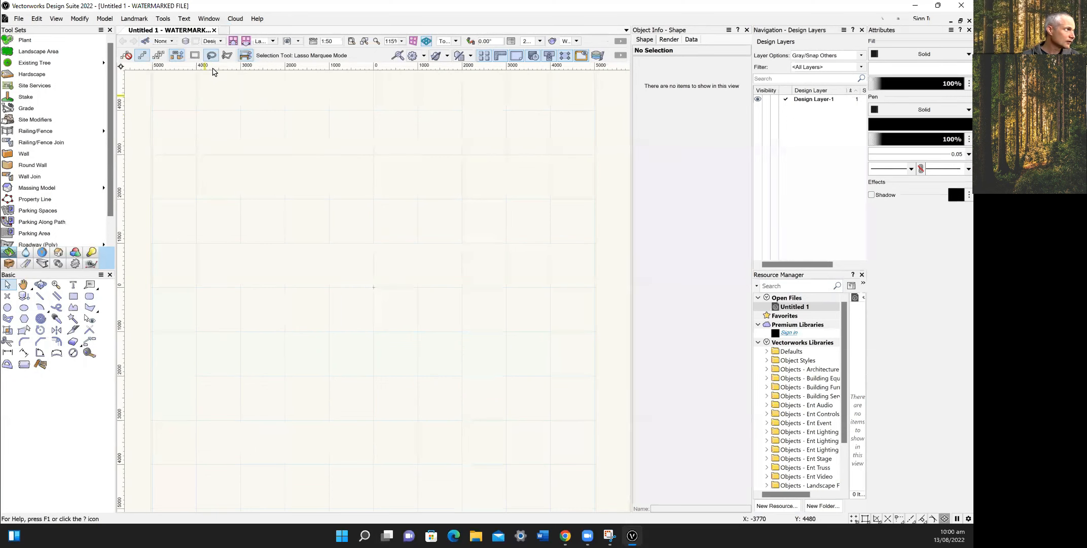
{"action": "left_click", "coordinate": [163, 19]}
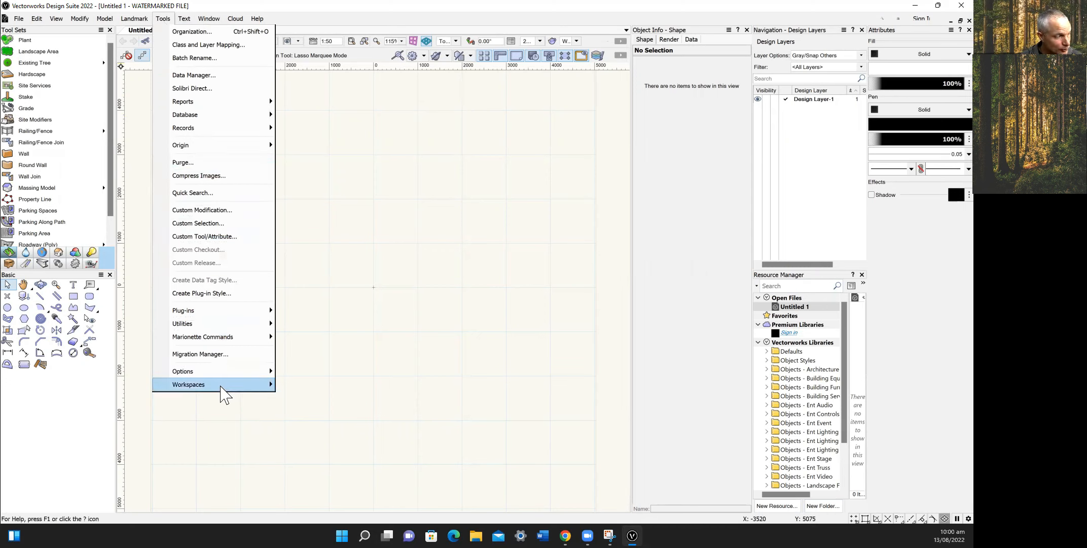
Confirm in Tools > Workspaces that Landmark ANZ is the active workspace, then close the dialog.
{"action": "mouse_move", "coordinate": [223, 393]}
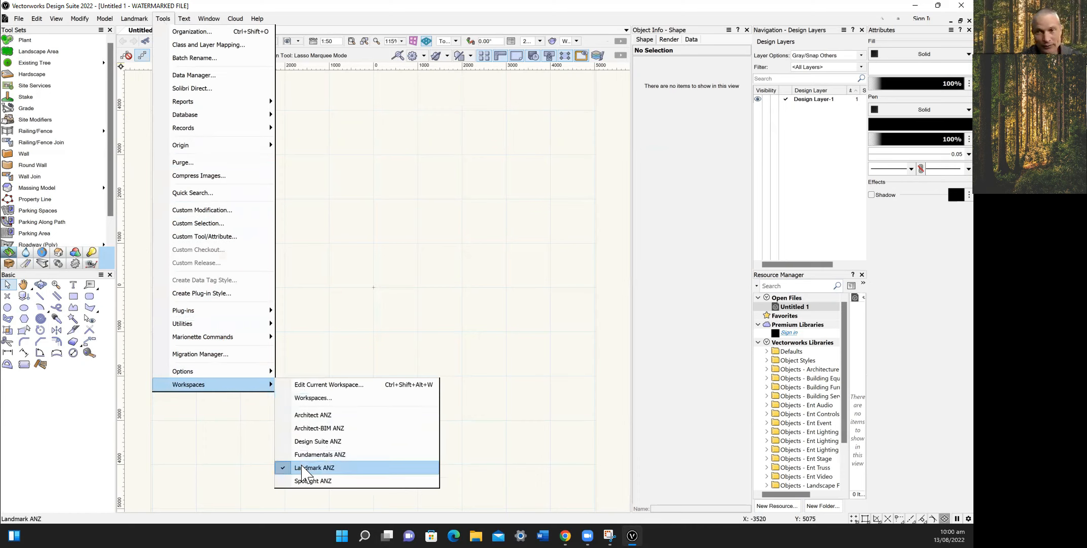
{"action": "left_click", "coordinate": [356, 398]}
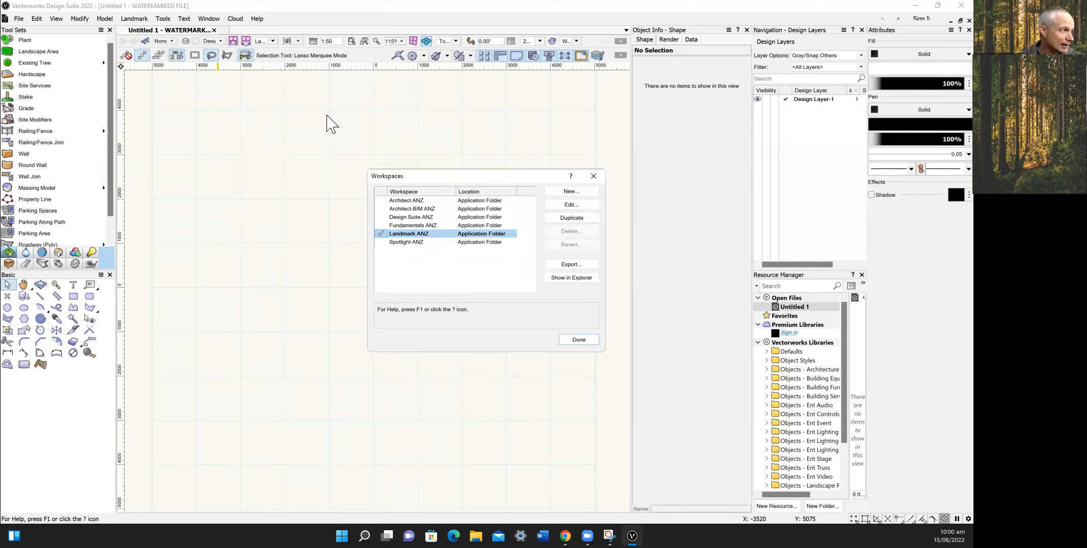
{"action": "left_click", "coordinate": [598, 176]}
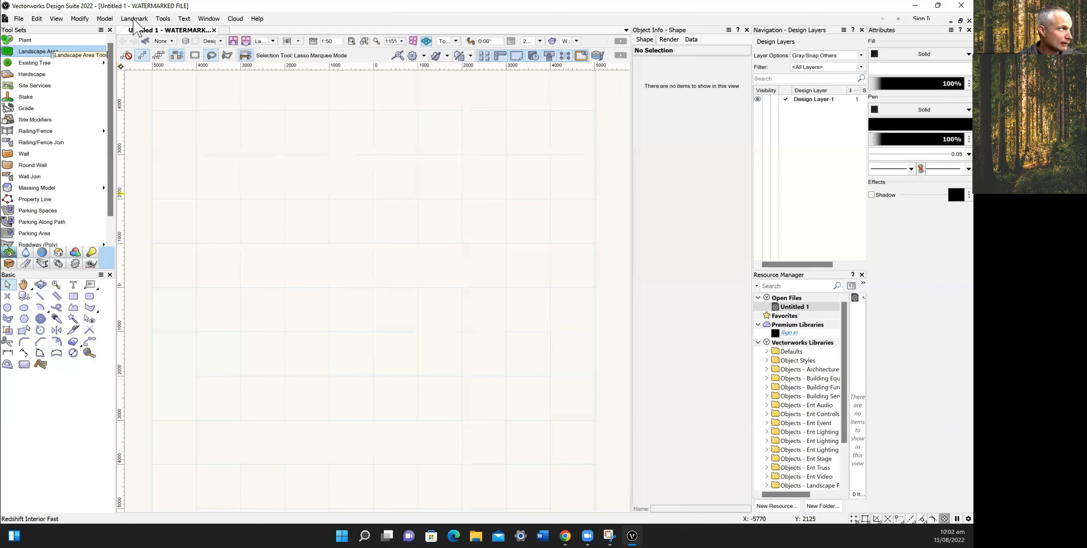
{"action": "left_click", "coordinate": [105, 19]}
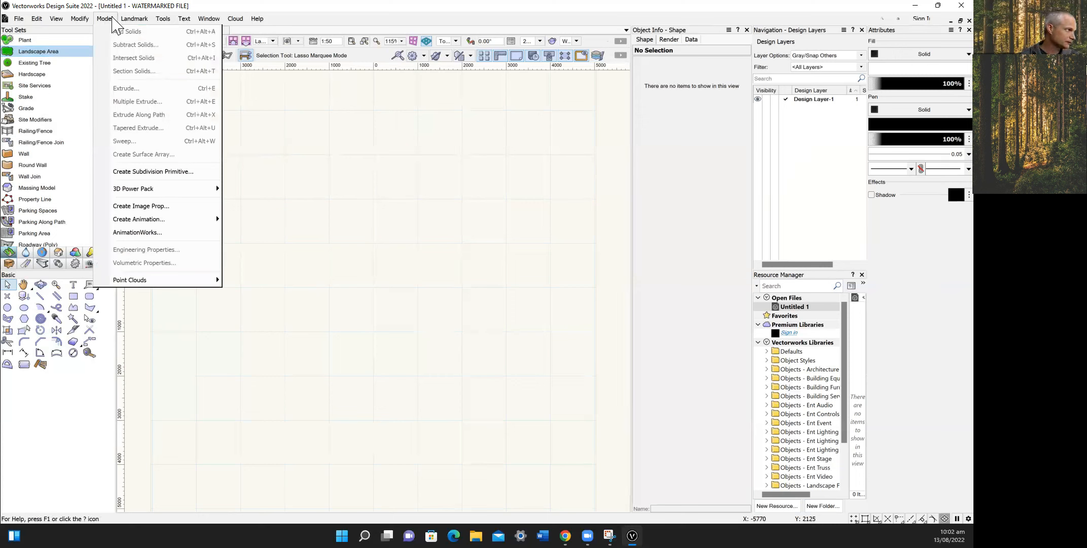
{"action": "mouse_move", "coordinate": [140, 20]}
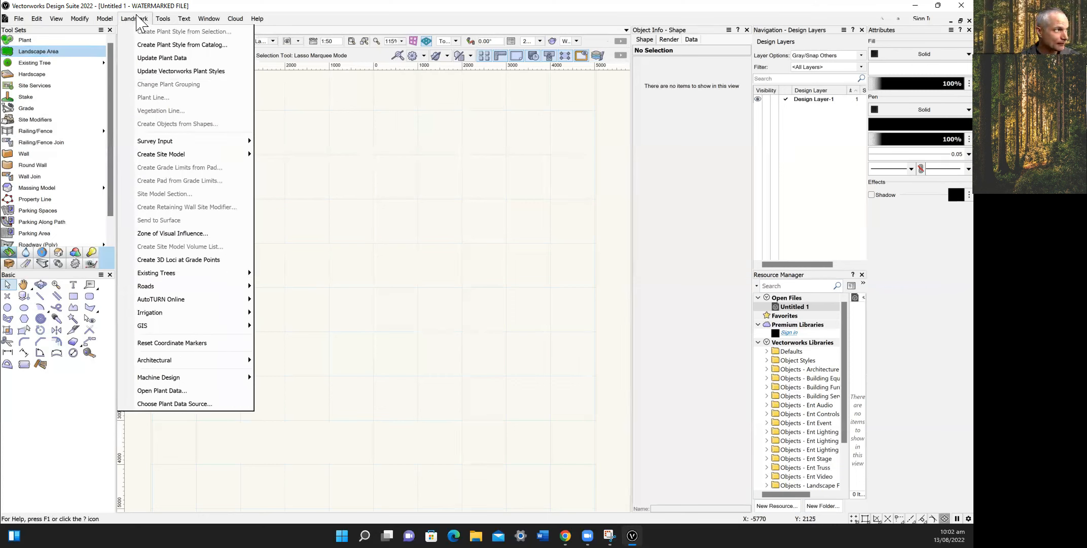
{"action": "mouse_move", "coordinate": [213, 141]}
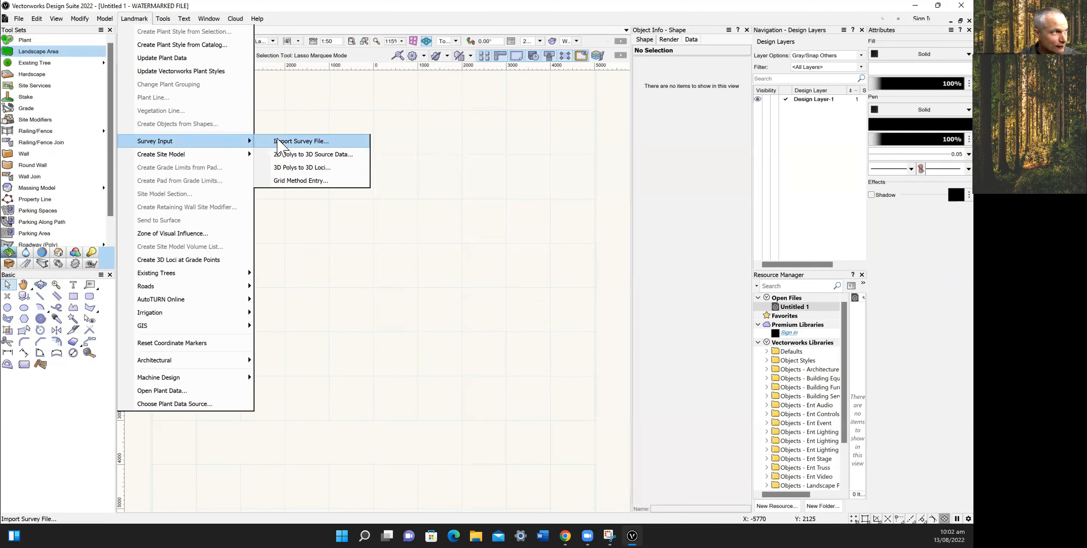
{"action": "left_click", "coordinate": [280, 147]}
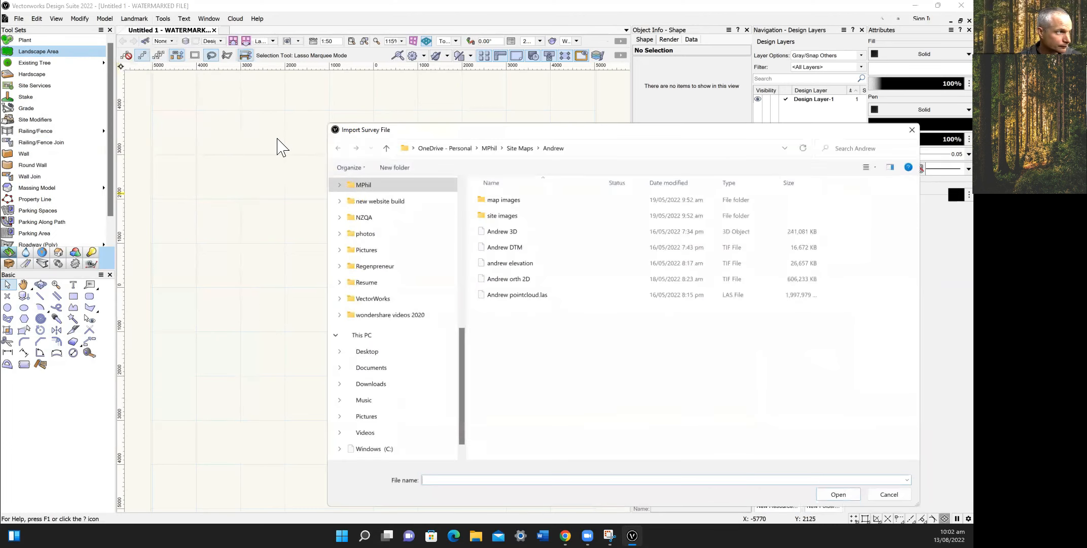
{"action": "left_click", "coordinate": [369, 353]}
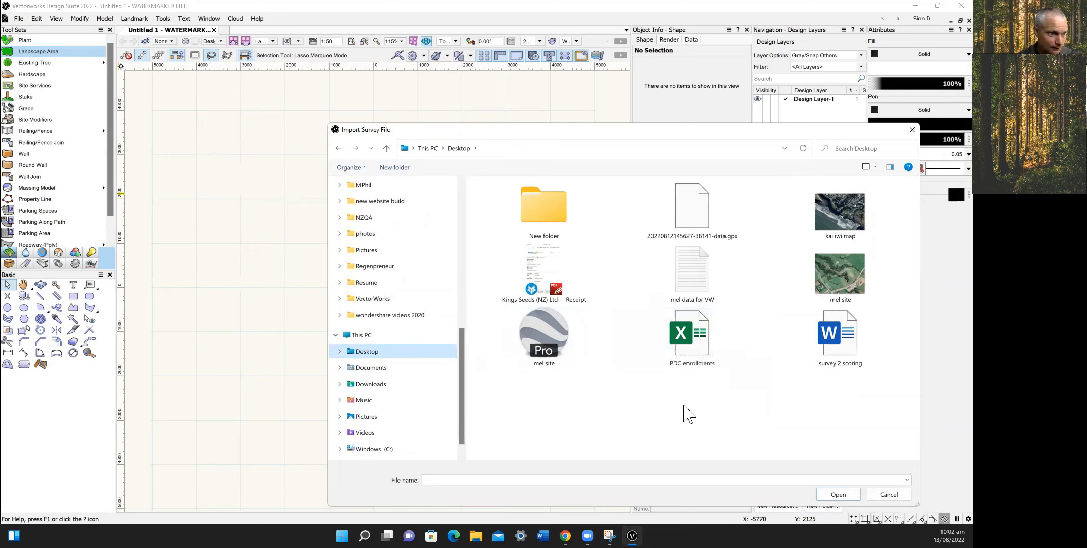
{"action": "left_click", "coordinate": [907, 480]}
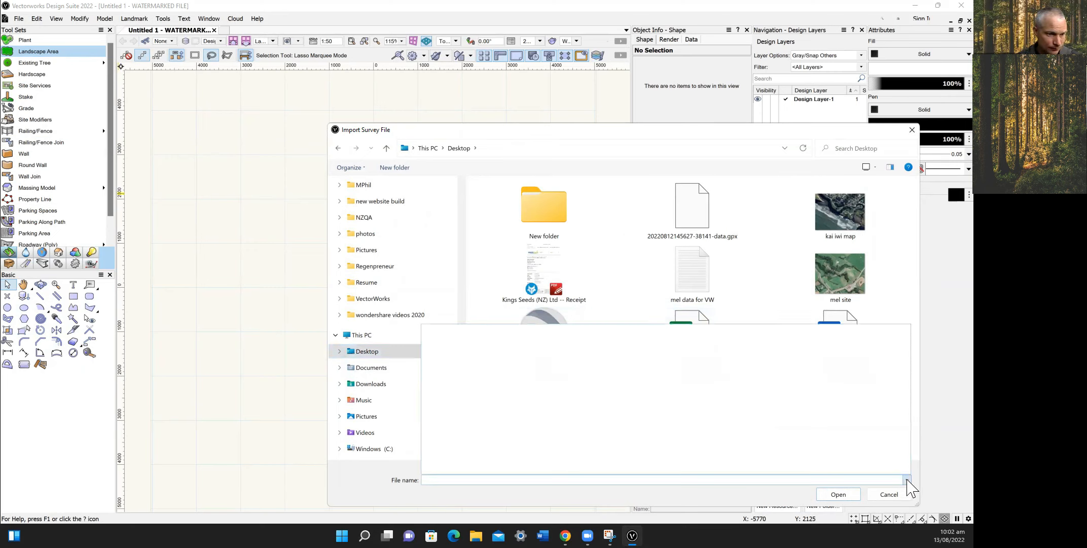
{"action": "left_click", "coordinate": [897, 313]}
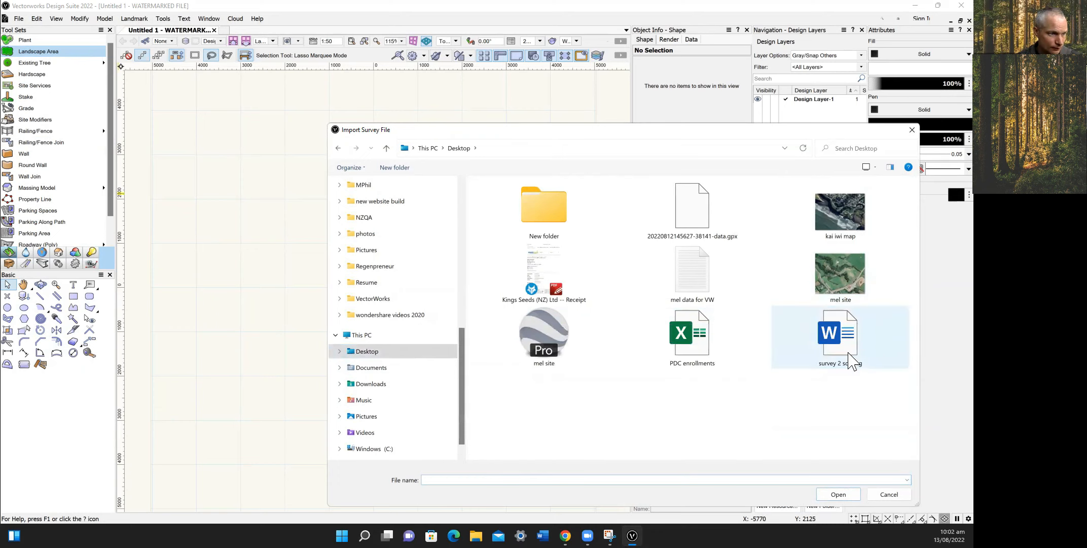
{"action": "right_click", "coordinate": [709, 428]}
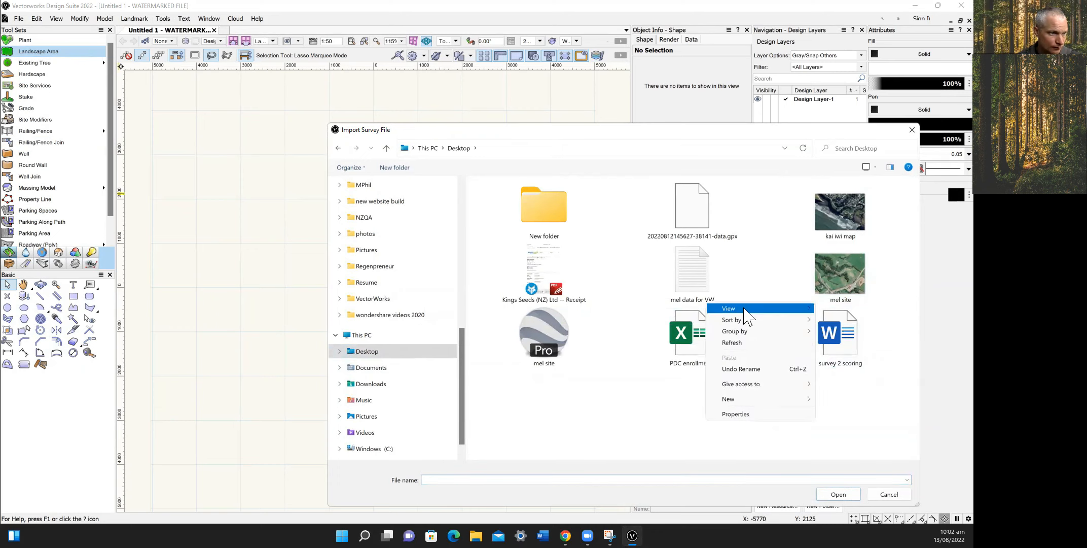
{"action": "mouse_move", "coordinate": [751, 308]}
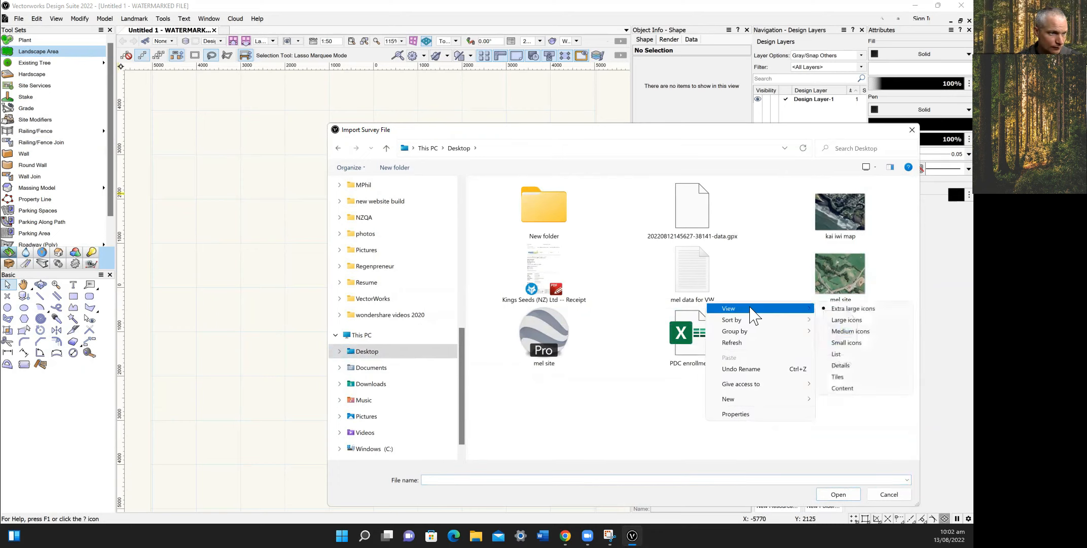
{"action": "left_click", "coordinate": [841, 365]}
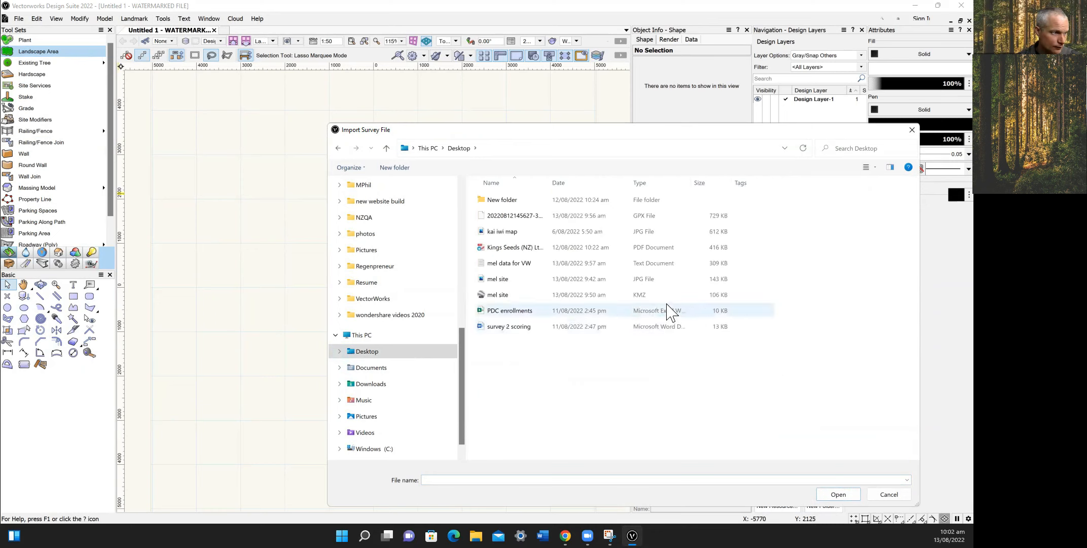
{"action": "left_click", "coordinate": [379, 385]}
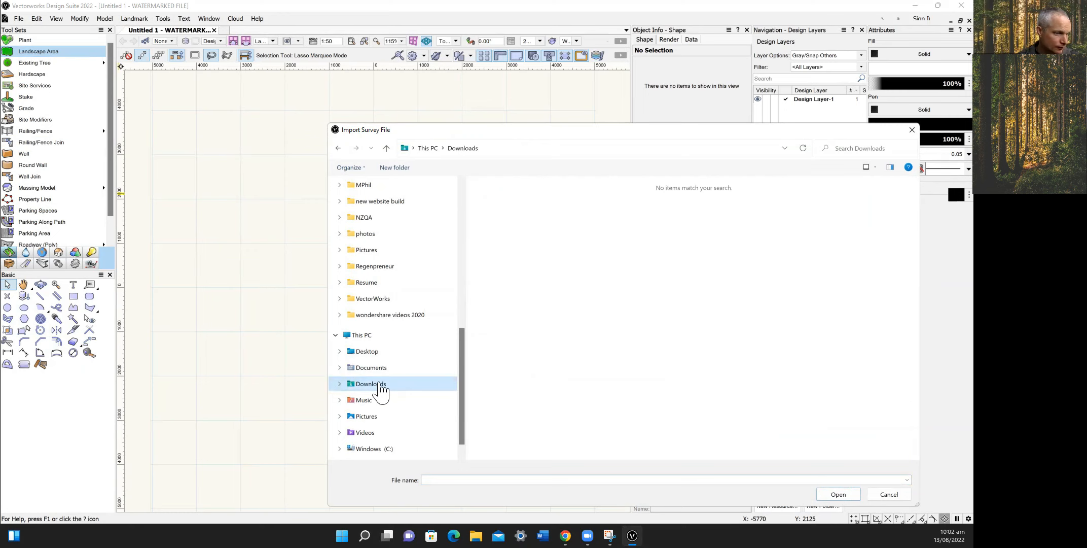
{"action": "left_click", "coordinate": [907, 480]}
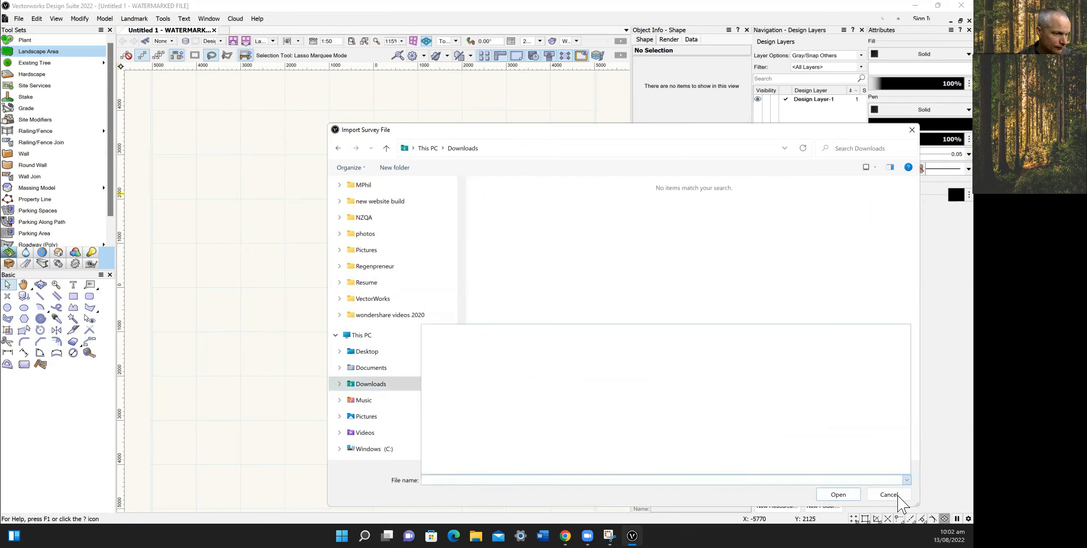
{"action": "left_click", "coordinate": [896, 497]}
{"action": "left_click", "coordinate": [896, 497]}
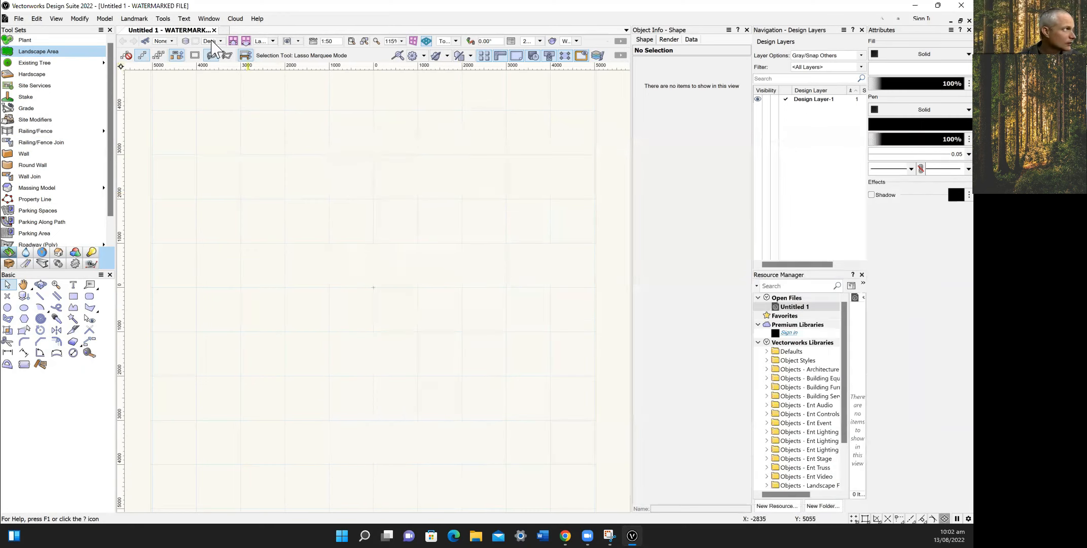
Run Landmark > Survey Input > Import Survey File and open the elevation text file from the Desktop.
{"action": "left_click", "coordinate": [134, 18]}
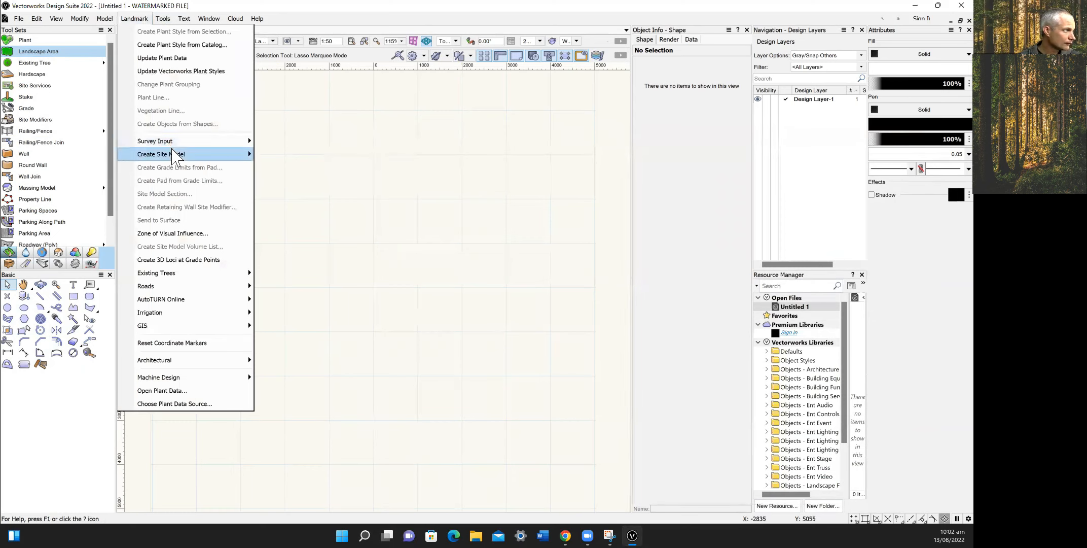
{"action": "mouse_move", "coordinate": [175, 143]}
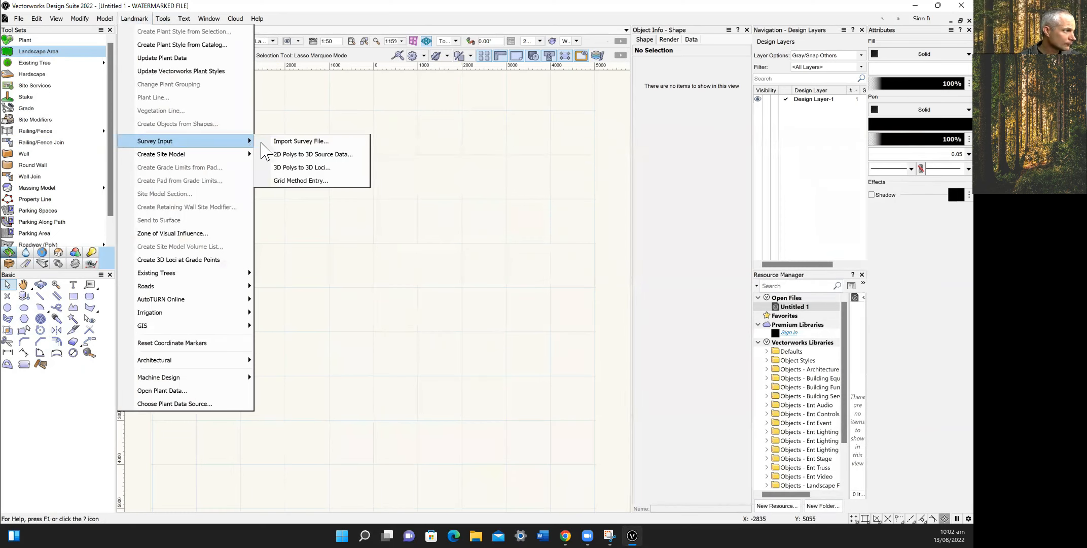
{"action": "left_click", "coordinate": [277, 142]}
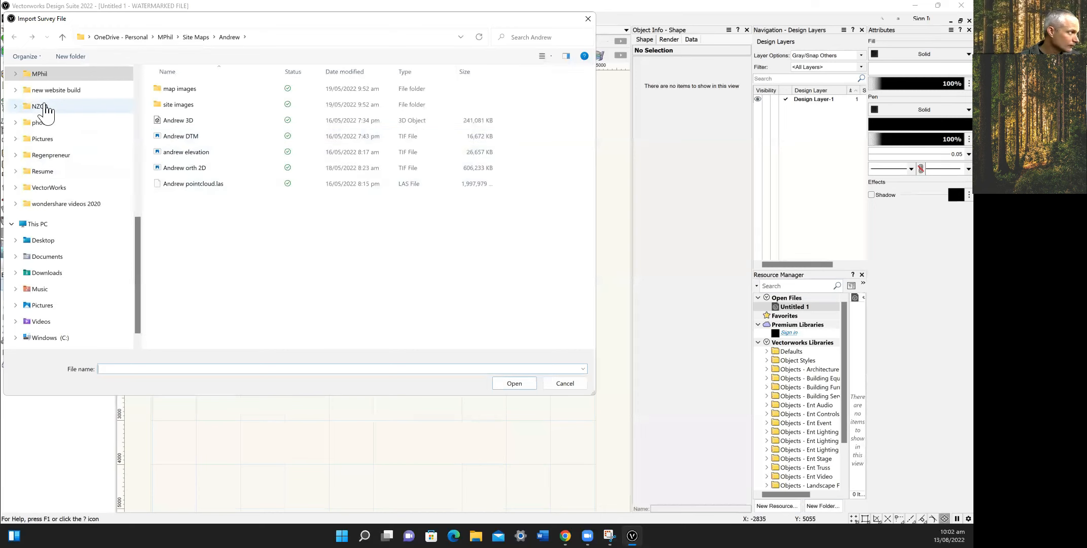
{"action": "left_click", "coordinate": [51, 242]}
{"action": "left_click", "coordinate": [185, 152]}
{"action": "left_click", "coordinate": [514, 384]}
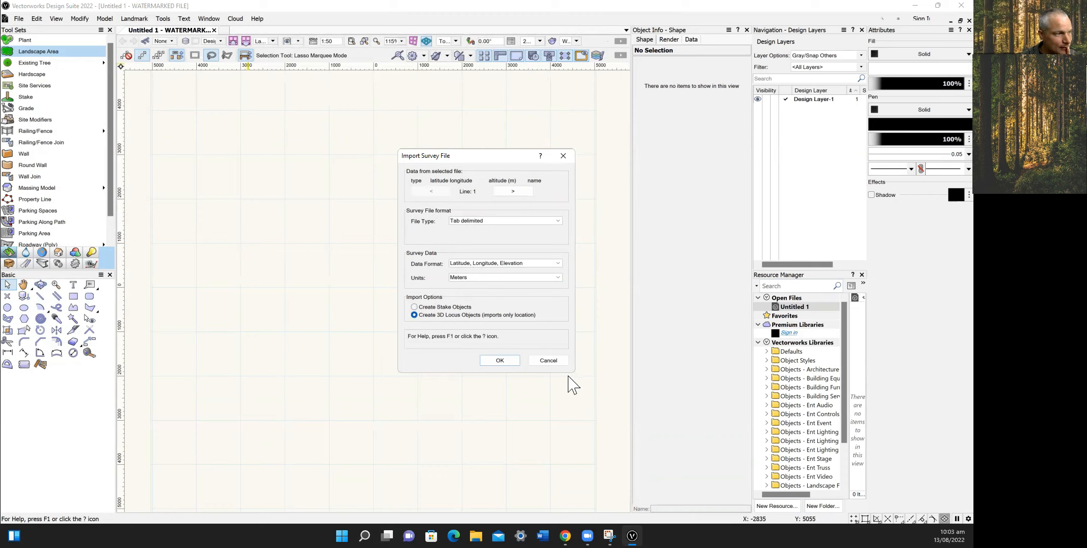
Cancel the survey file import and search Windows for Excel with 'ex'.
{"action": "left_click", "coordinate": [560, 362]}
{"action": "key", "text": "super"}
{"action": "type", "text": "ex"}
Launch Excel and create a new blank workbook (Book1).
{"action": "key", "text": "Return"}
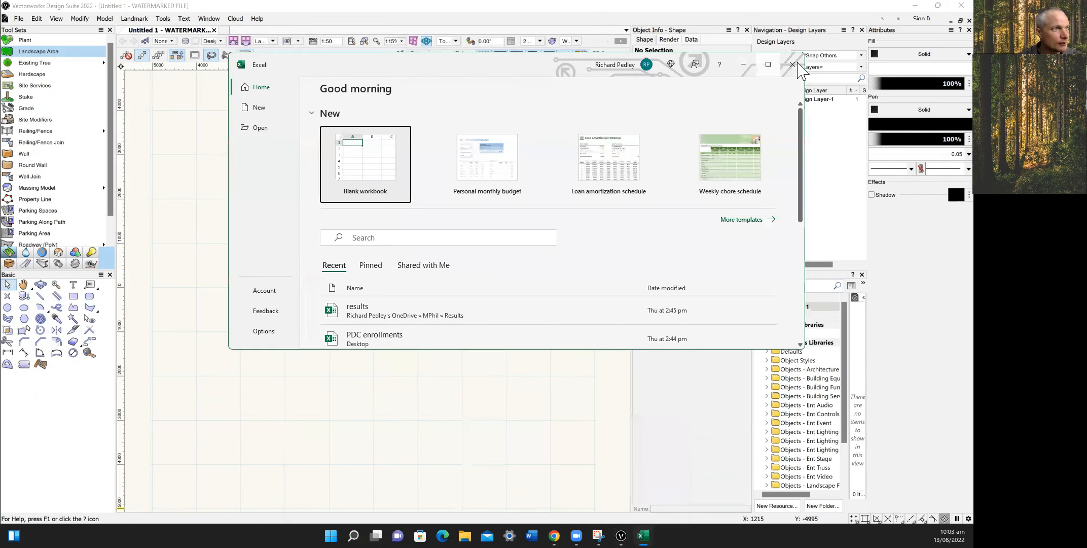
{"action": "left_click", "coordinate": [141, 133]}
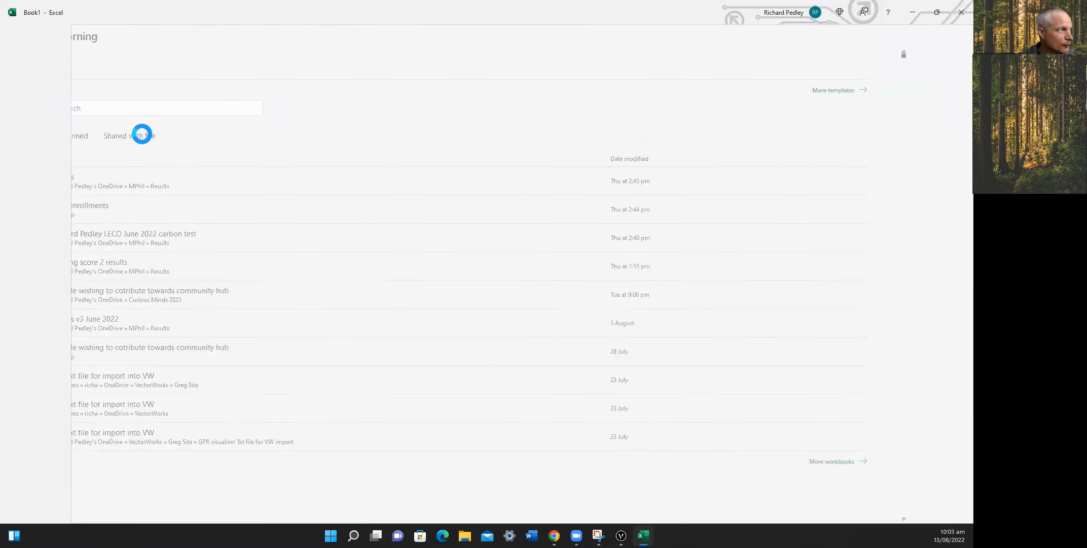
{"action": "left_click", "coordinate": [143, 135]}
Browse for a file to open from This PC's Documents folder.
{"action": "left_click", "coordinate": [16, 32]}
{"action": "left_click", "coordinate": [33, 102]}
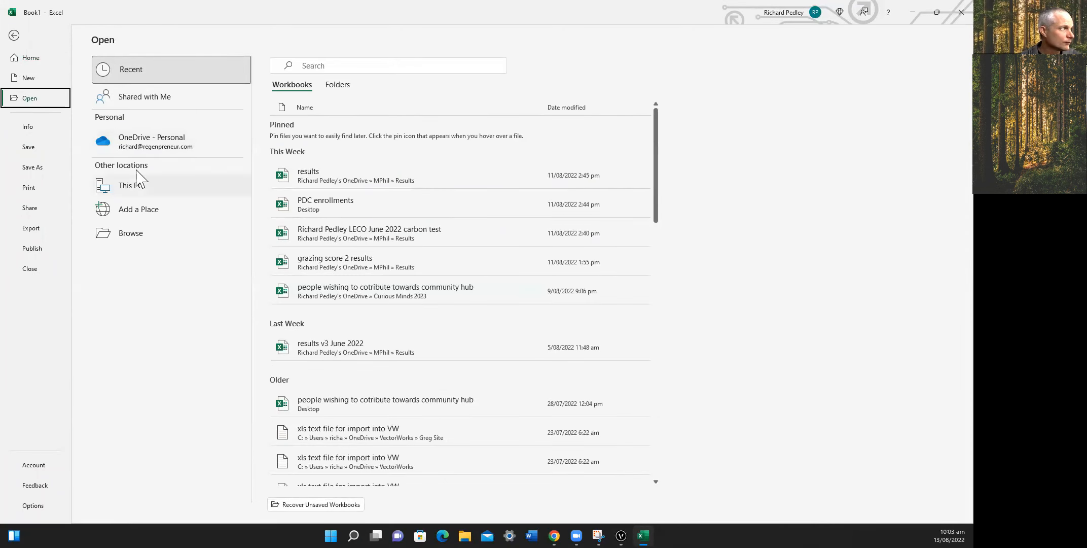
{"action": "left_click", "coordinate": [136, 186]}
{"action": "left_click", "coordinate": [140, 192]}
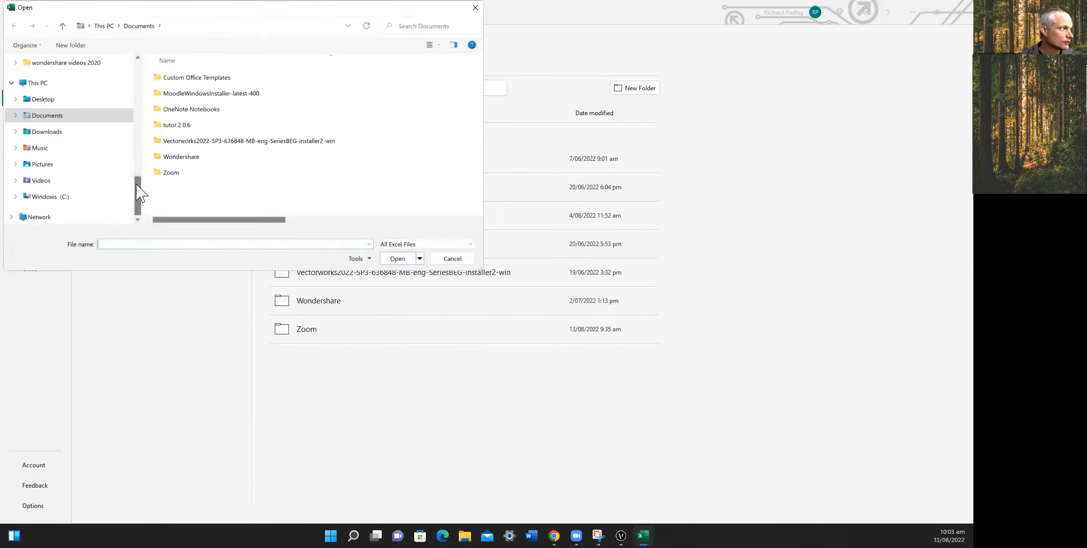
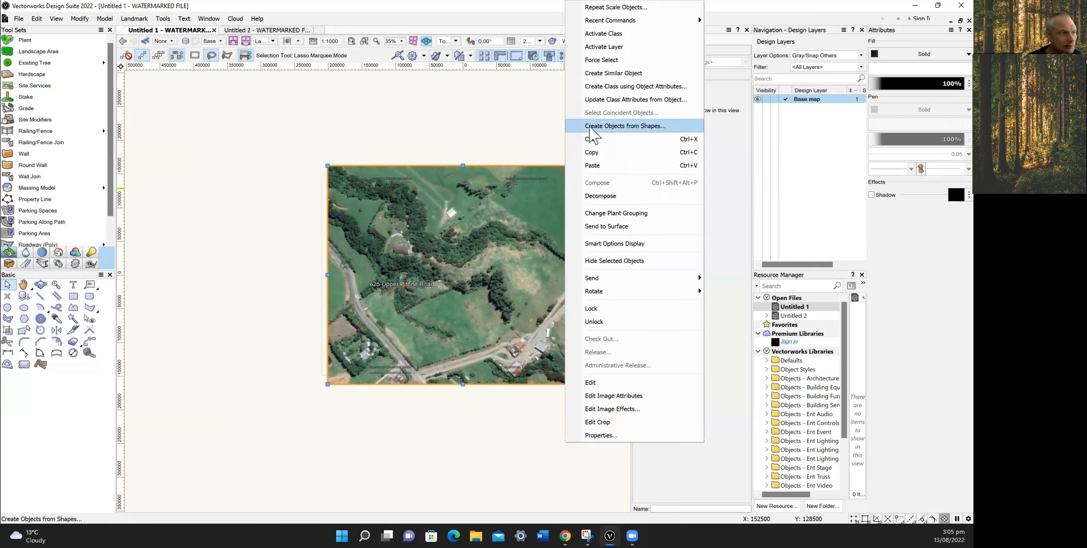
Add a new design layer called 'map layer' from the Design Layers list.
{"action": "mouse_move", "coordinate": [637, 285]}
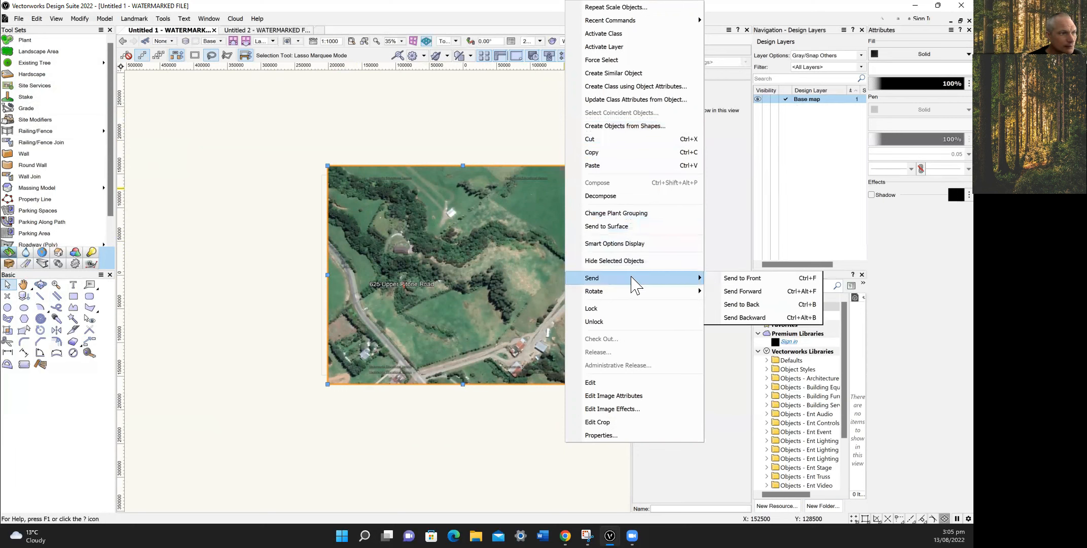
{"action": "left_click", "coordinate": [806, 153]}
{"action": "right_click", "coordinate": [807, 135]}
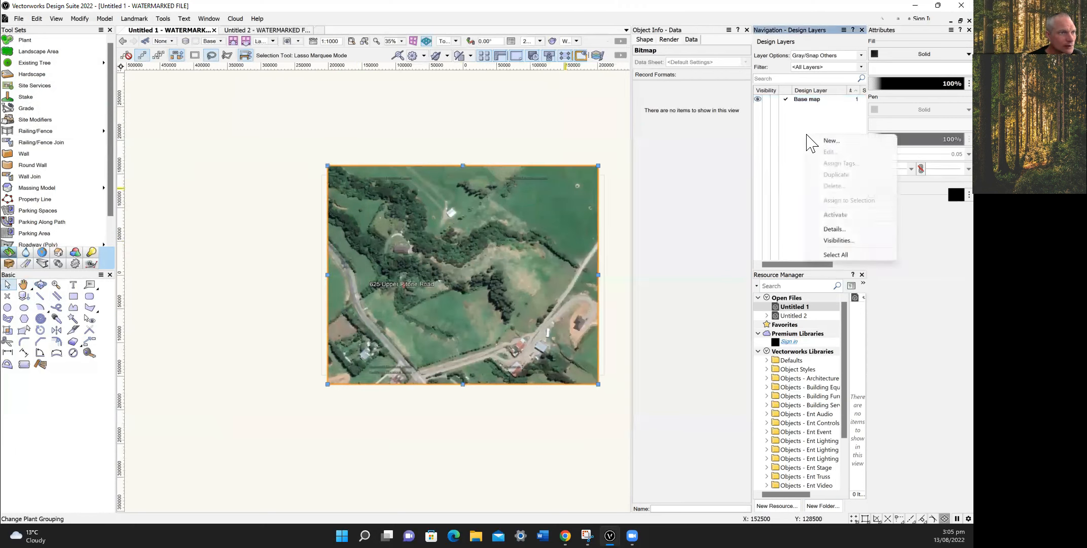
{"action": "left_click", "coordinate": [827, 141]}
{"action": "type", "text": "map layer"}
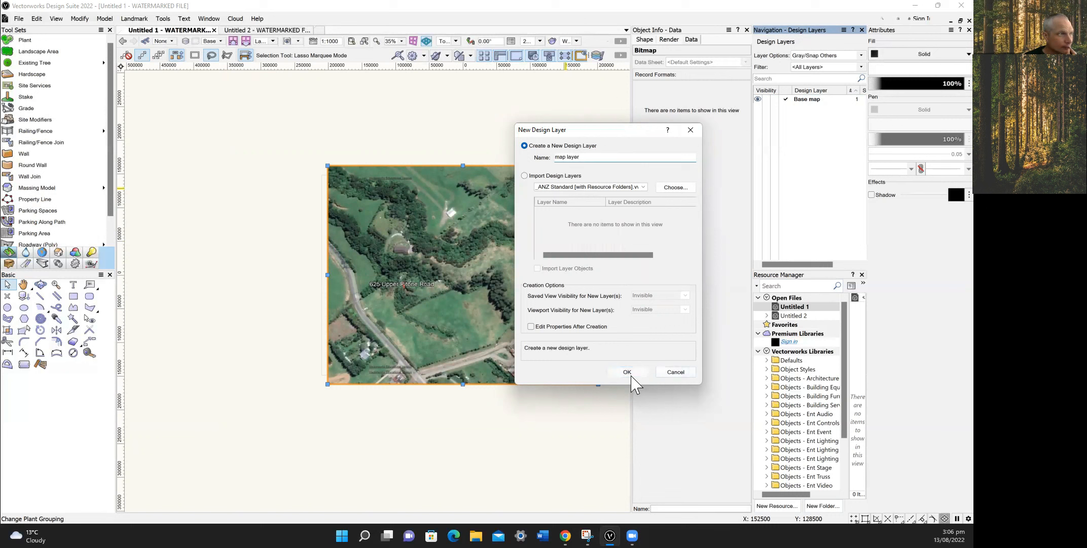
{"action": "left_click", "coordinate": [632, 376]}
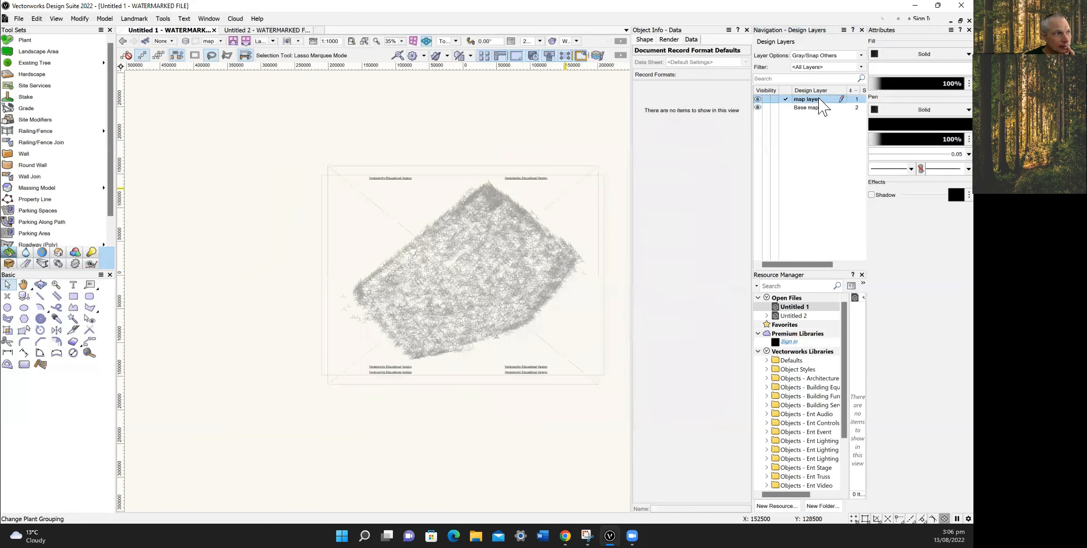
{"action": "right_click", "coordinate": [819, 98]}
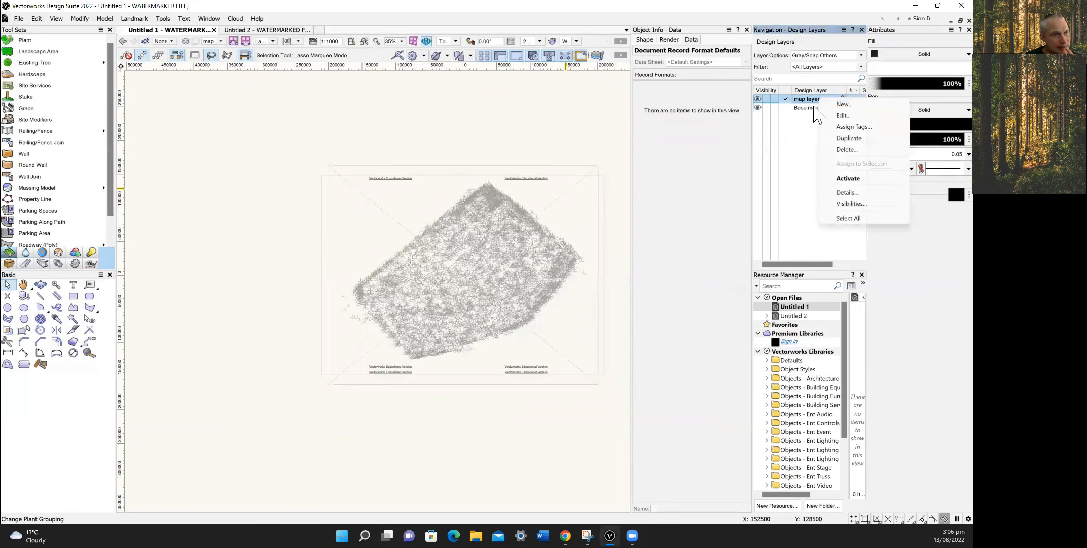
{"action": "left_click", "coordinate": [809, 108]}
{"action": "right_click", "coordinate": [817, 108]}
{"action": "left_click", "coordinate": [834, 124]}
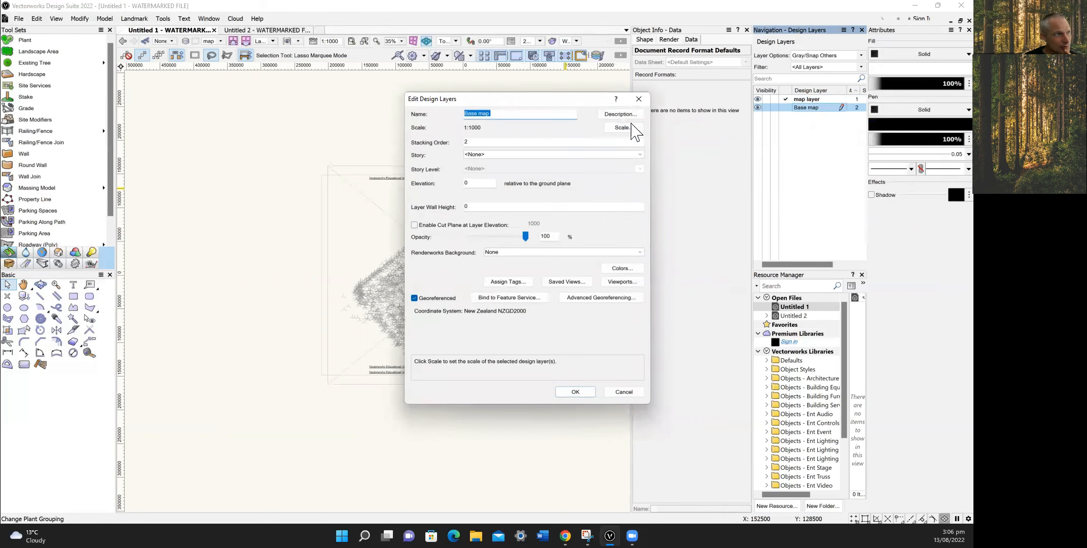
{"action": "left_click", "coordinate": [638, 98]}
{"action": "right_click", "coordinate": [826, 100]}
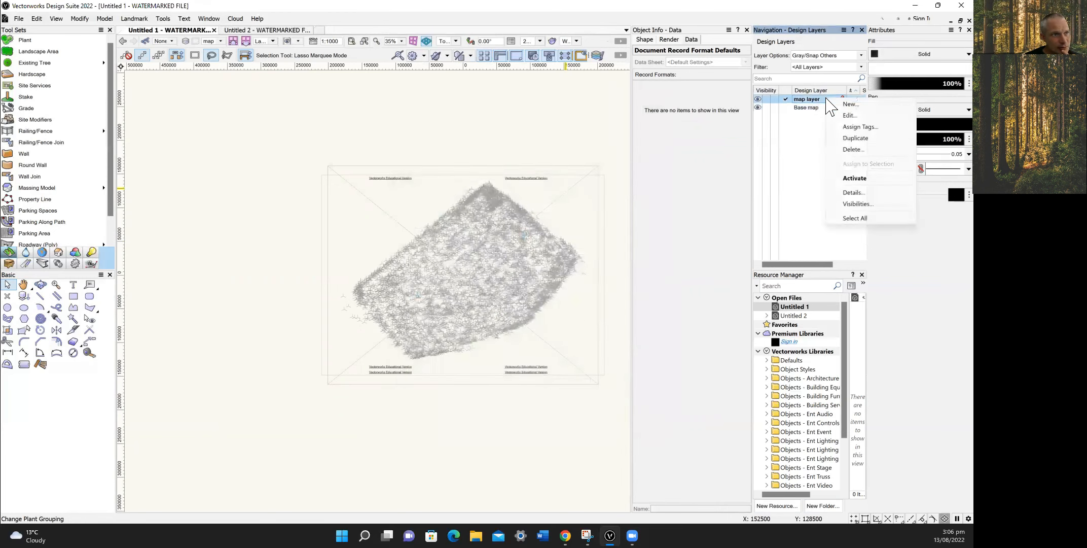
{"action": "left_click", "coordinate": [850, 116]}
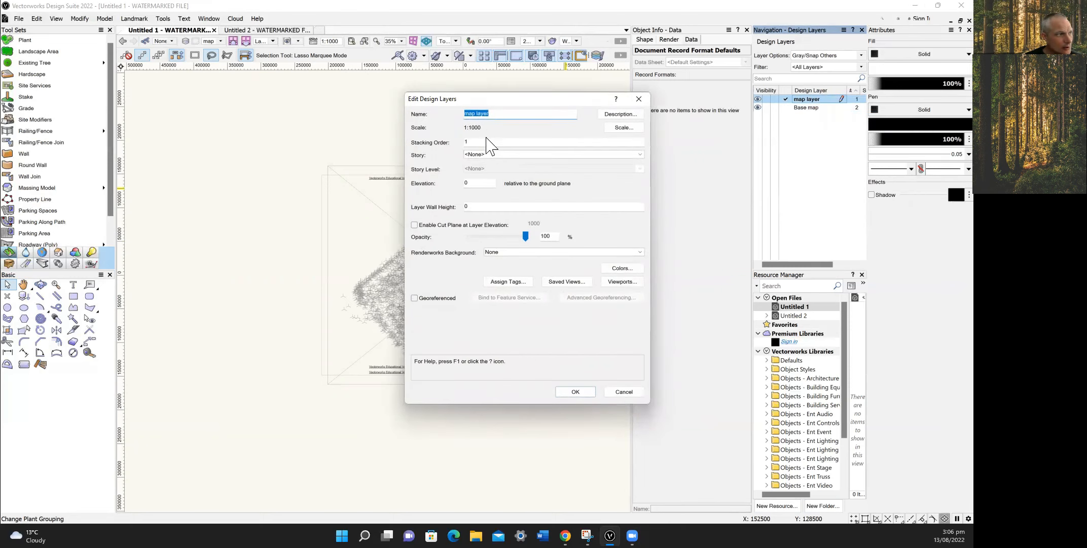
{"action": "left_click", "coordinate": [576, 392]}
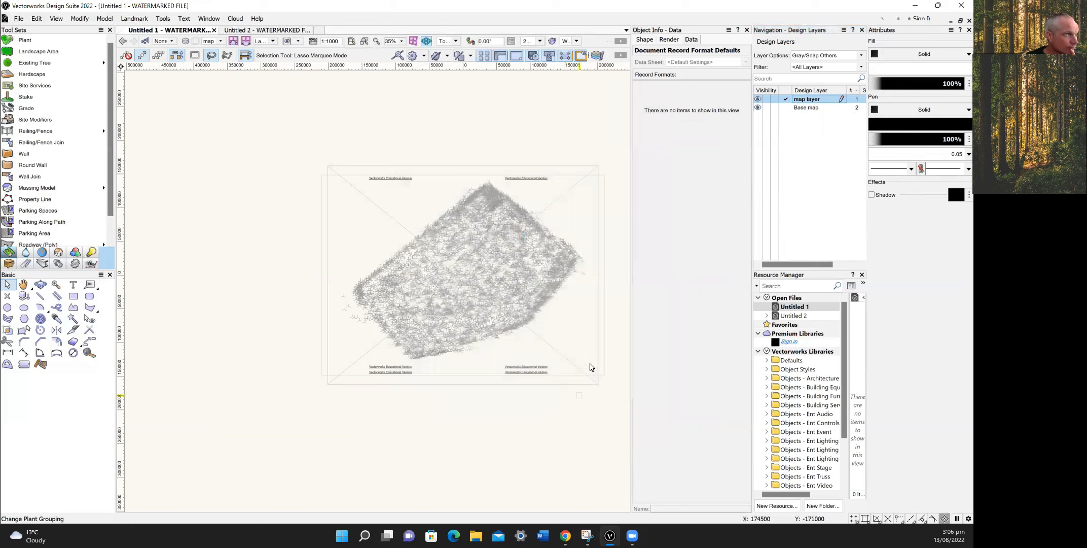
Move the aerial photo from Base map onto map layer, hide Base map, and shift the photo right.
{"action": "left_click", "coordinate": [802, 109]}
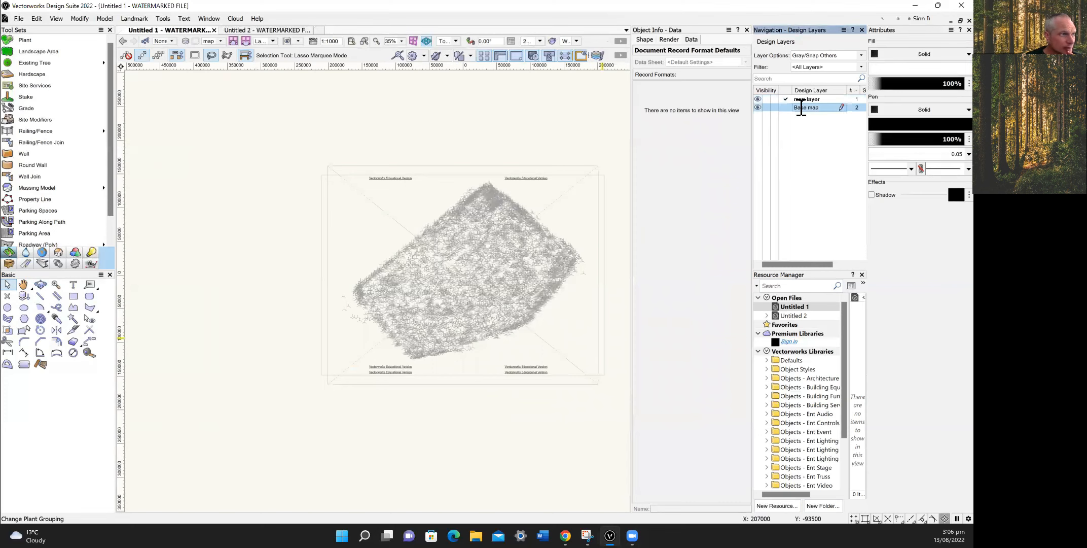
{"action": "left_click", "coordinate": [786, 108]}
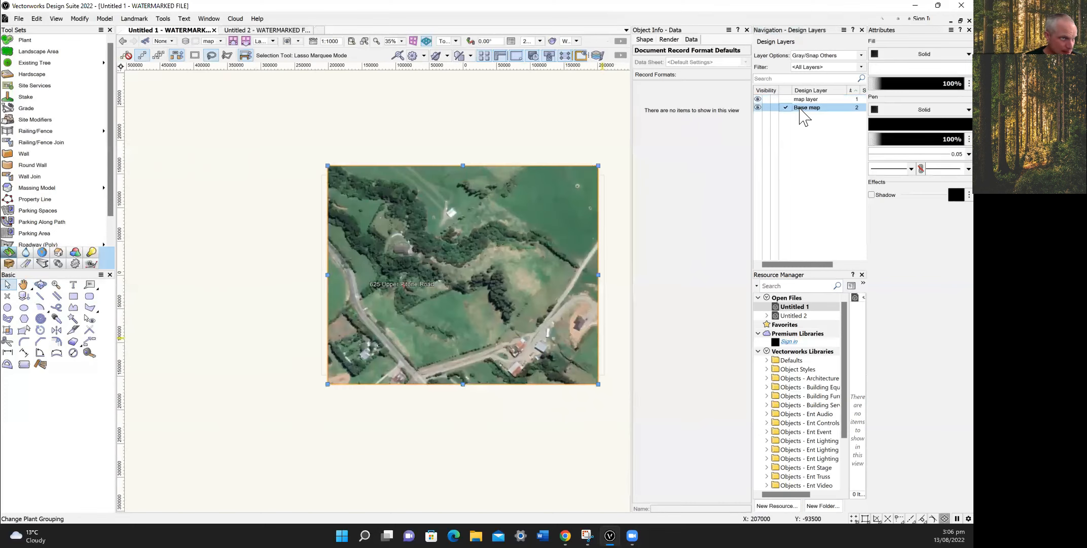
{"action": "left_click", "coordinate": [551, 252]}
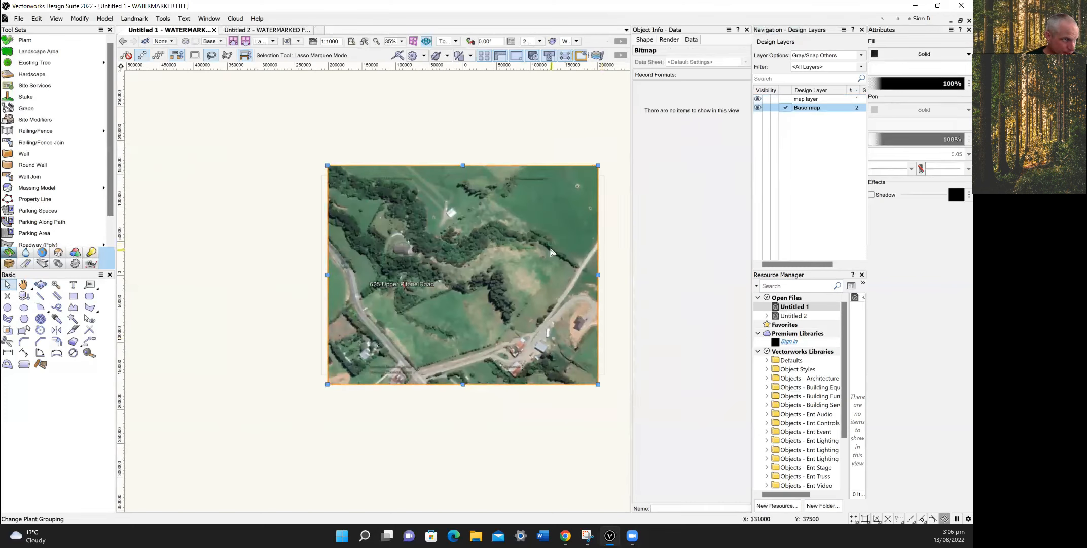
{"action": "left_click", "coordinate": [786, 99]}
{"action": "left_click", "coordinate": [766, 108]}
{"action": "left_click_drag", "start_coordinate": [441, 277], "coordinate": [507, 280]}
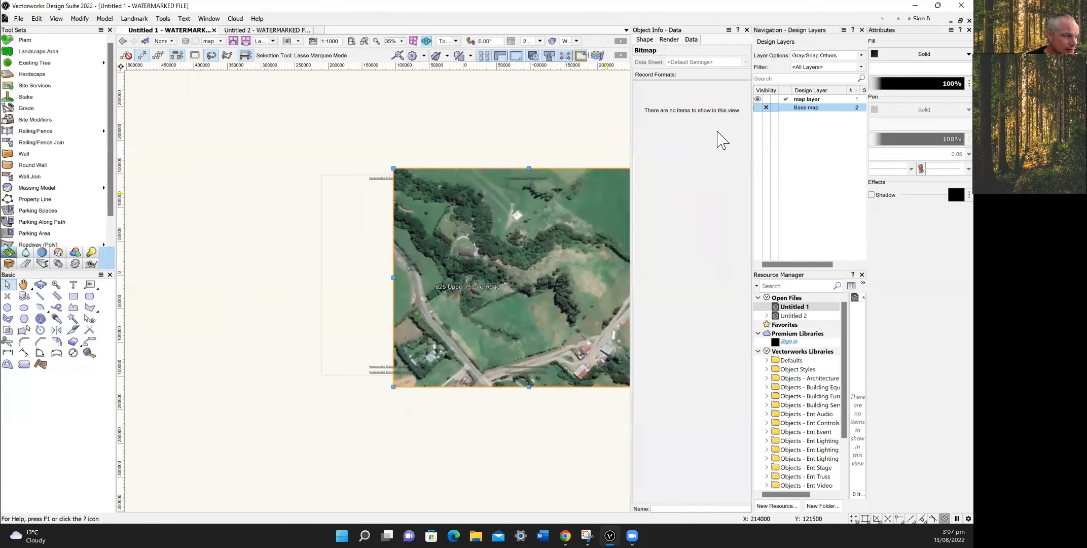
Show Base map again, activate map layer, and fade the photo's opacity to 63%.
{"action": "left_click", "coordinate": [787, 108]}
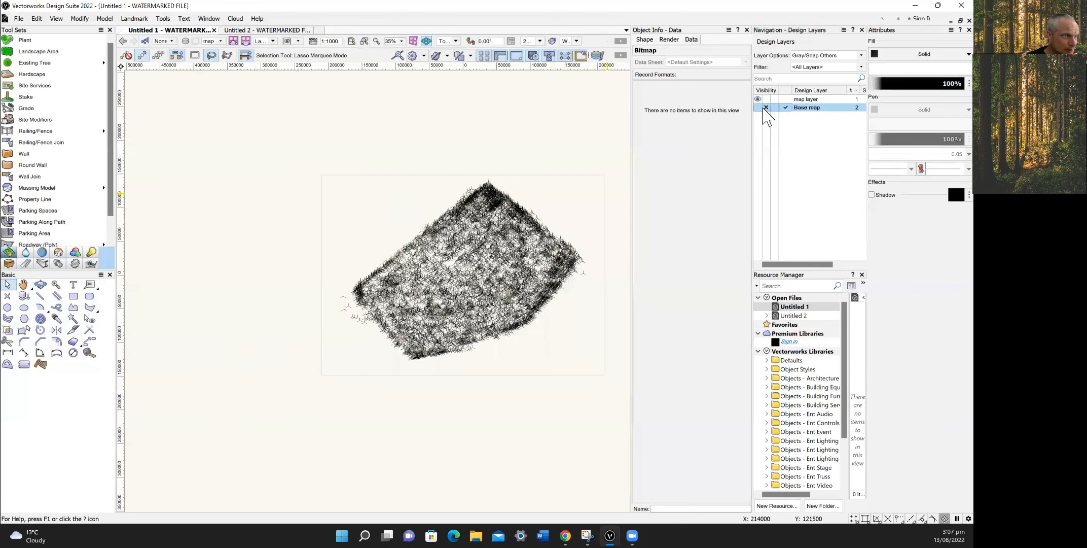
{"action": "left_click", "coordinate": [758, 107]}
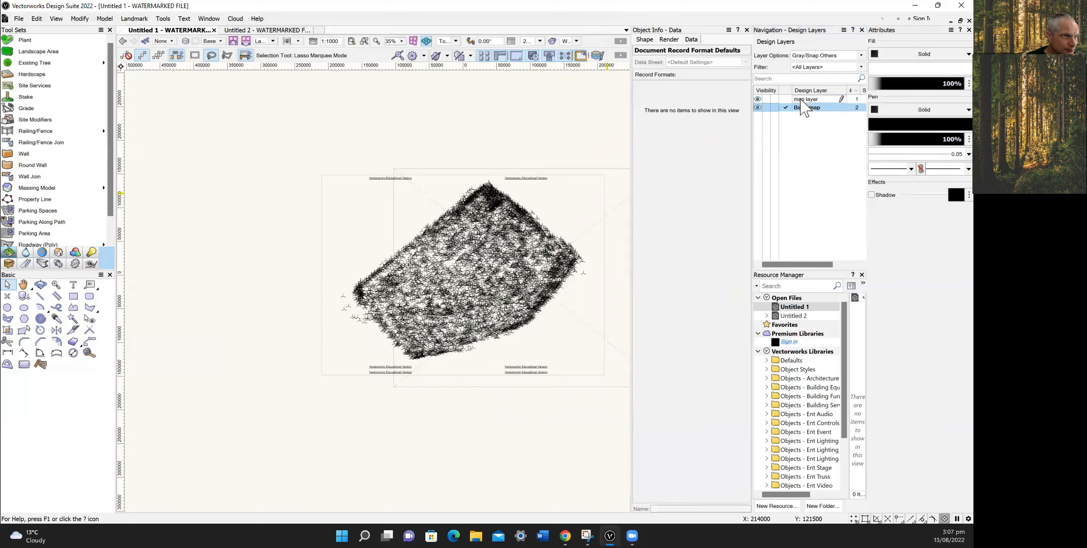
{"action": "left_click", "coordinate": [786, 99]}
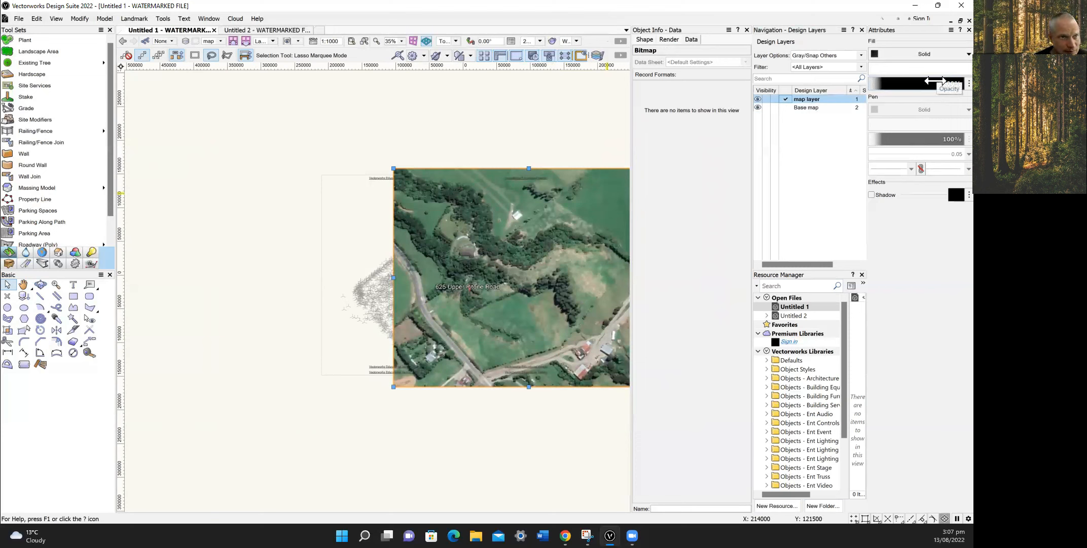
{"action": "left_click_drag", "start_coordinate": [935, 81], "coordinate": [926, 83]}
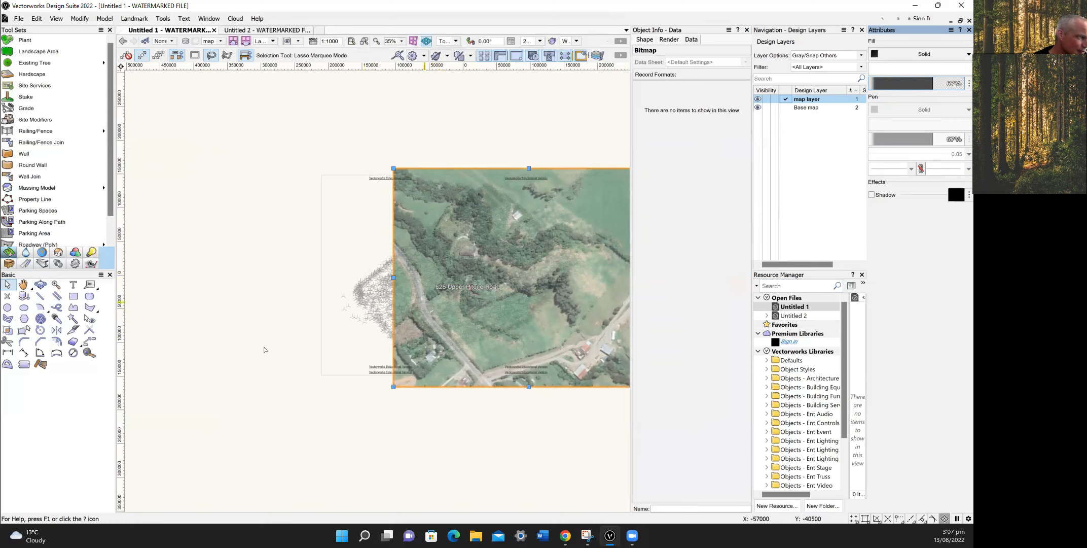
Use Move by Points to snap a photo reference point onto its matching survey point.
{"action": "left_click", "coordinate": [89, 342]}
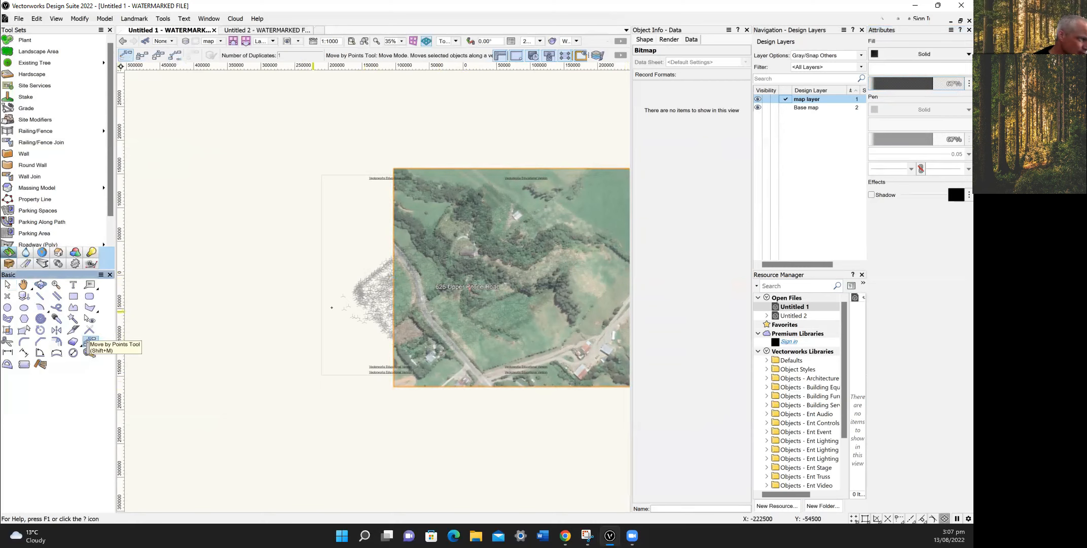
{"action": "left_click", "coordinate": [429, 303]}
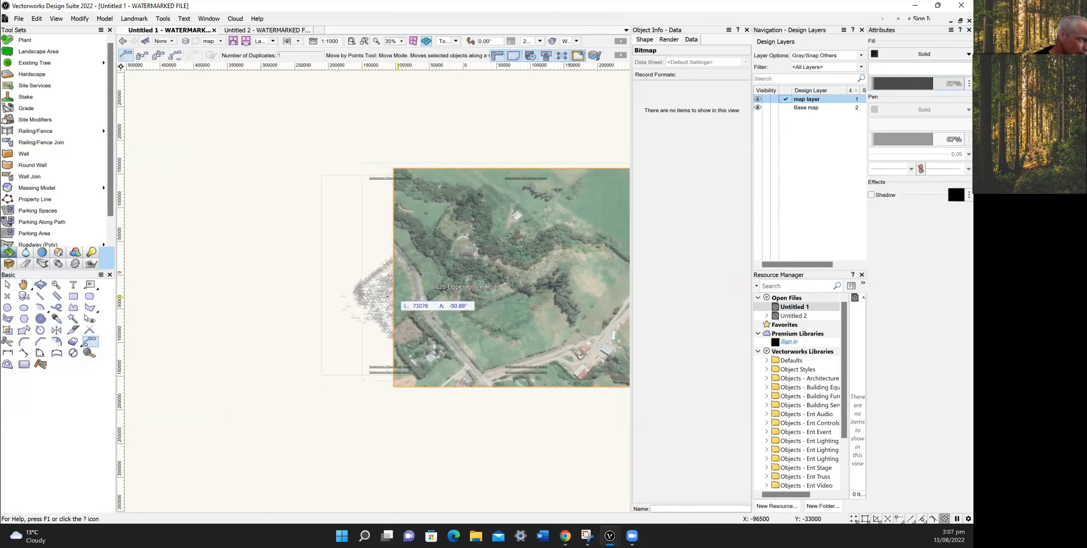
{"action": "left_click", "coordinate": [357, 293]}
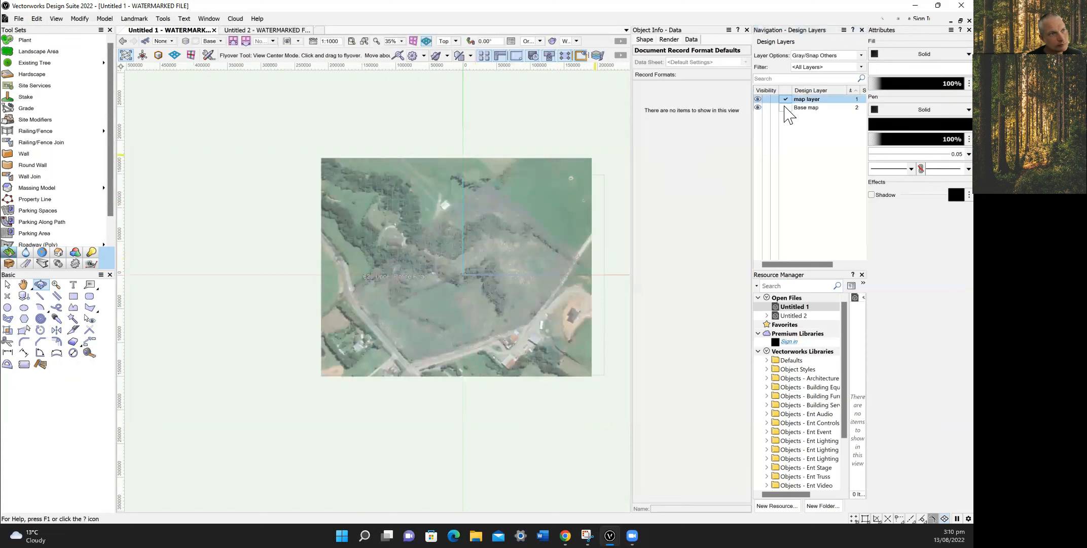
Activate Base map and select all the survey loci on it.
{"action": "left_click", "coordinate": [786, 107]}
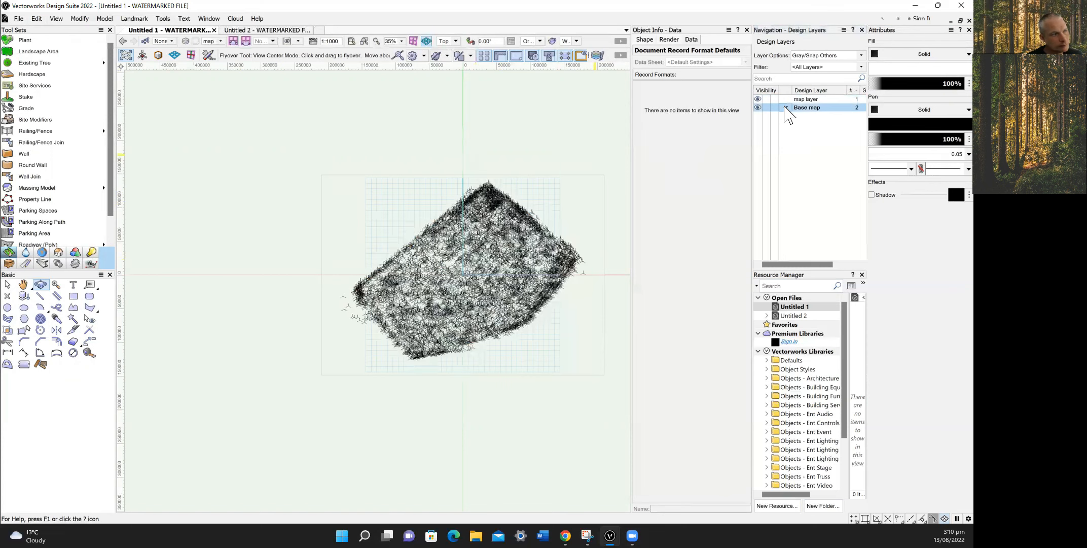
{"action": "left_click", "coordinate": [799, 107]}
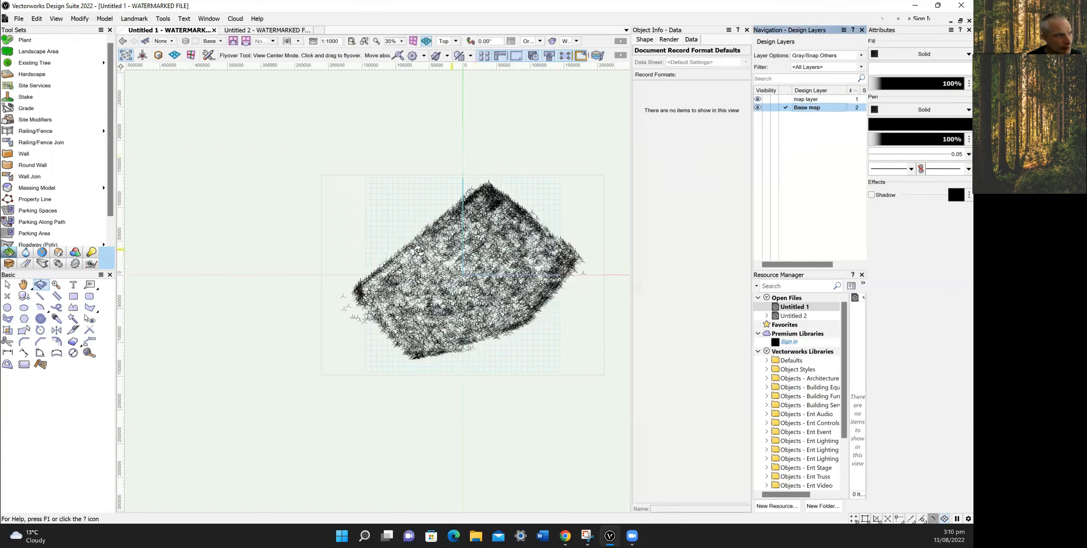
{"action": "left_click", "coordinate": [7, 284]}
{"action": "key", "text": "ctrl+a"}
Create a site model from the selected loci with a minor contour interval of 500.
{"action": "left_click", "coordinate": [134, 19]}
{"action": "left_click", "coordinate": [287, 152]}
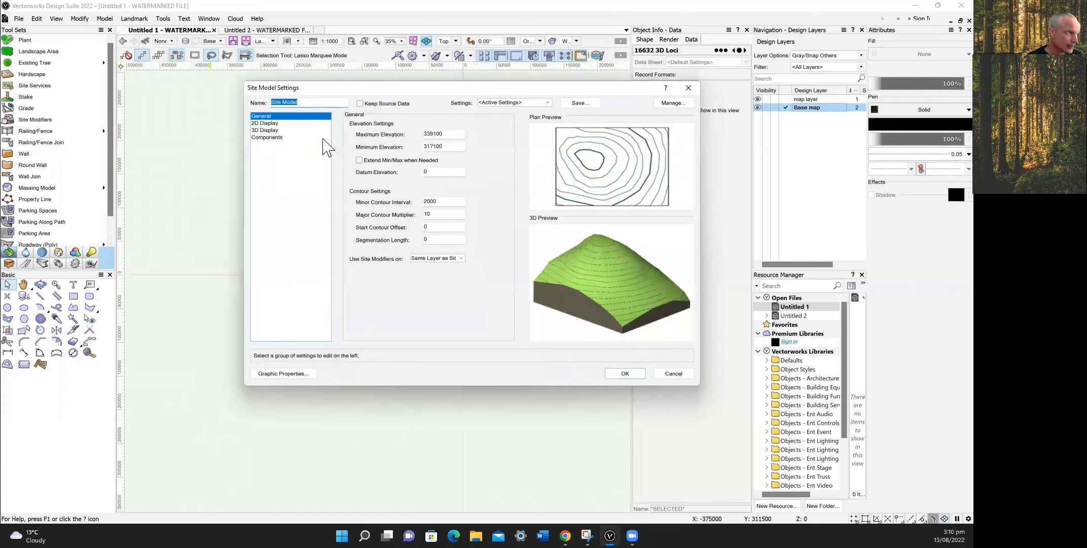
{"action": "left_click", "coordinate": [431, 200]}
{"action": "key", "text": "BackSpace"}
{"action": "key", "text": "BackSpace"}
{"action": "type", "text": "5"}
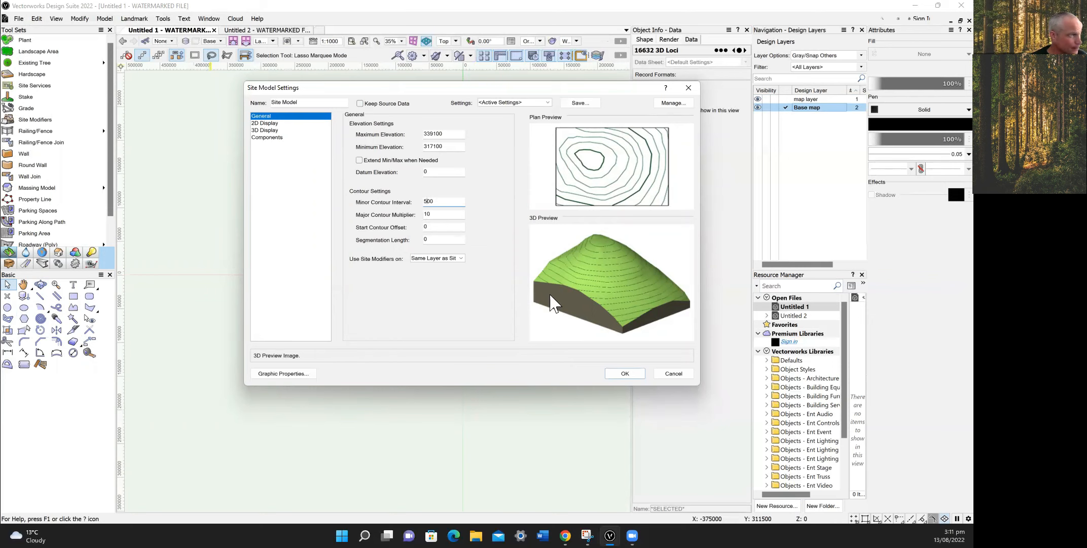
{"action": "left_click", "coordinate": [625, 373]}
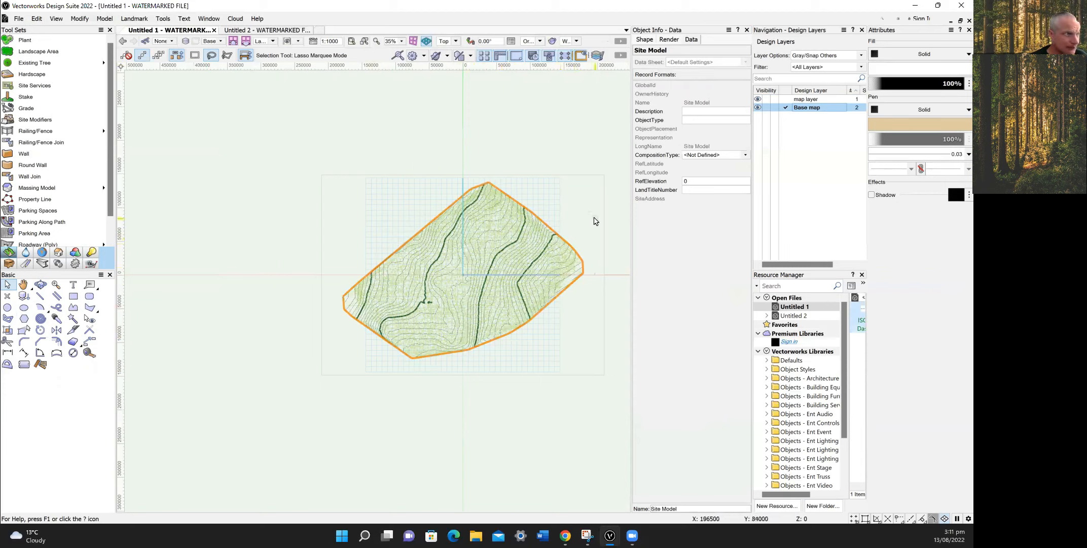
Hide map layer and view the site model in 3D from Right Isometric.
{"action": "left_click", "coordinate": [804, 99]}
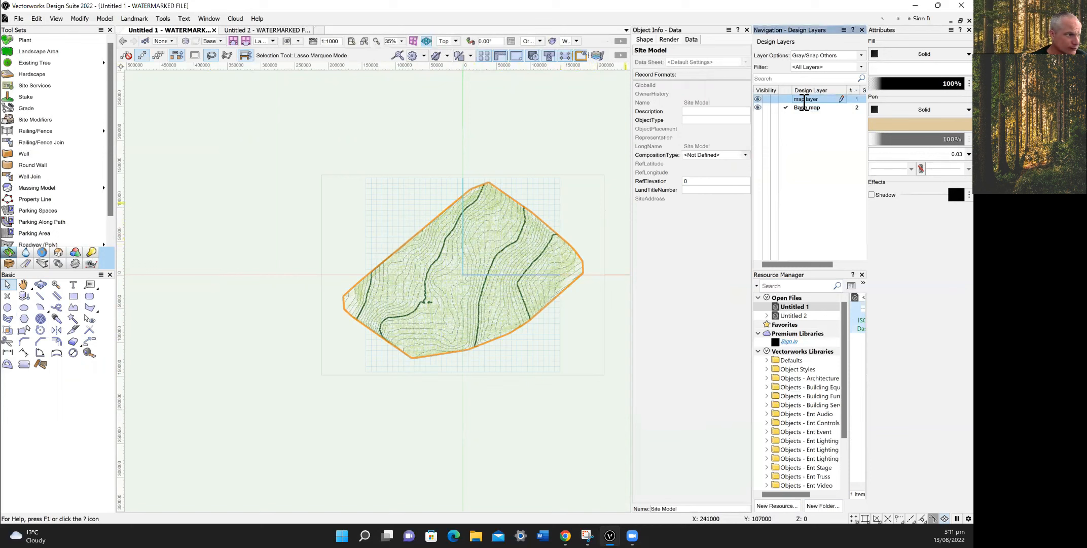
{"action": "left_click", "coordinate": [786, 100]}
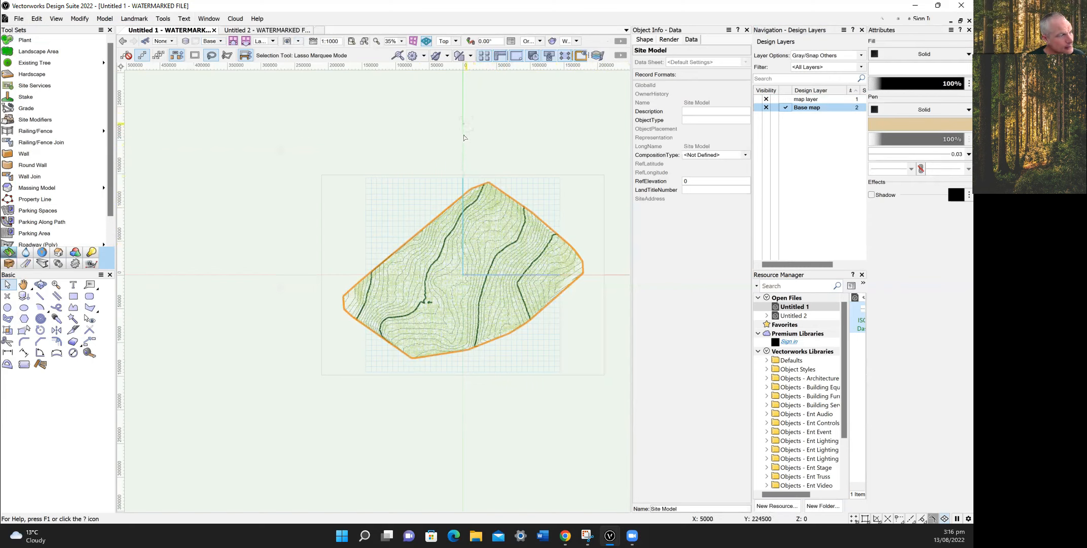
{"action": "left_click", "coordinate": [455, 41]}
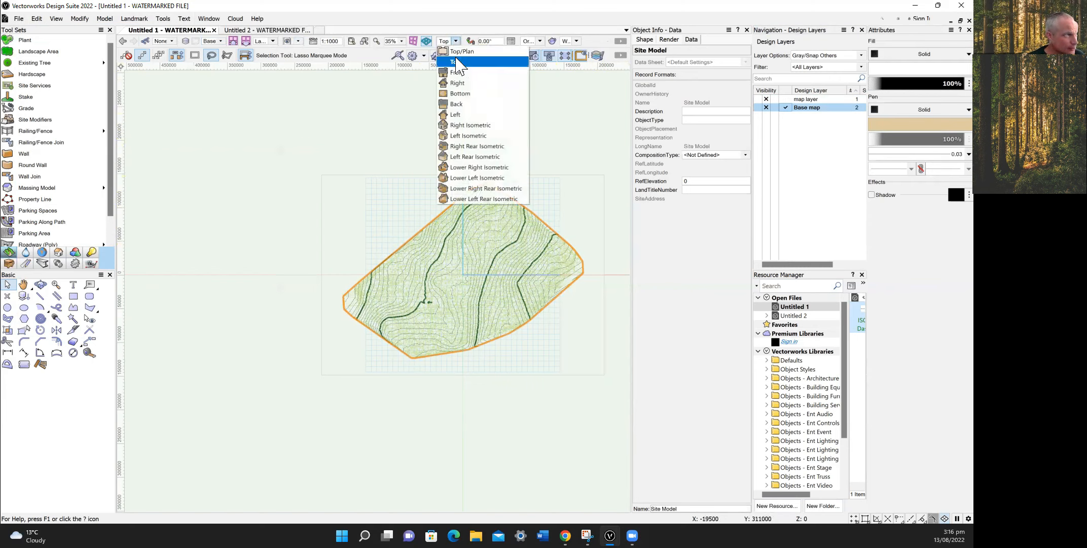
{"action": "left_click", "coordinate": [471, 125]}
{"action": "scroll", "coordinate": [326, 277], "scroll_direction": "up", "scroll_amount": 2}
{"action": "left_click", "coordinate": [645, 39]}
Return to Top view, zoom out, and activate map layer so the photo overlays the model.
{"action": "left_click", "coordinate": [456, 41]}
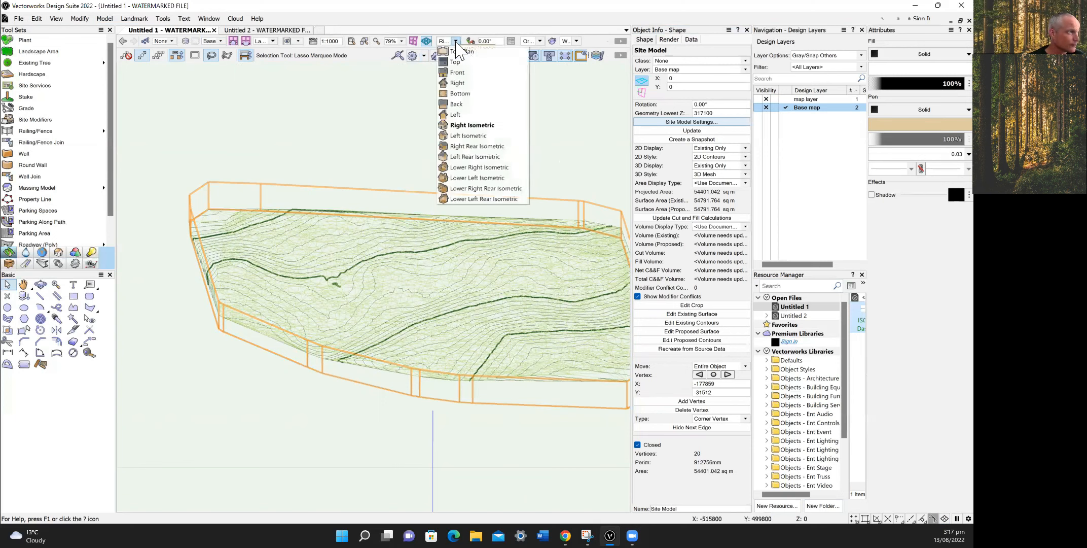
{"action": "left_click", "coordinate": [459, 63]}
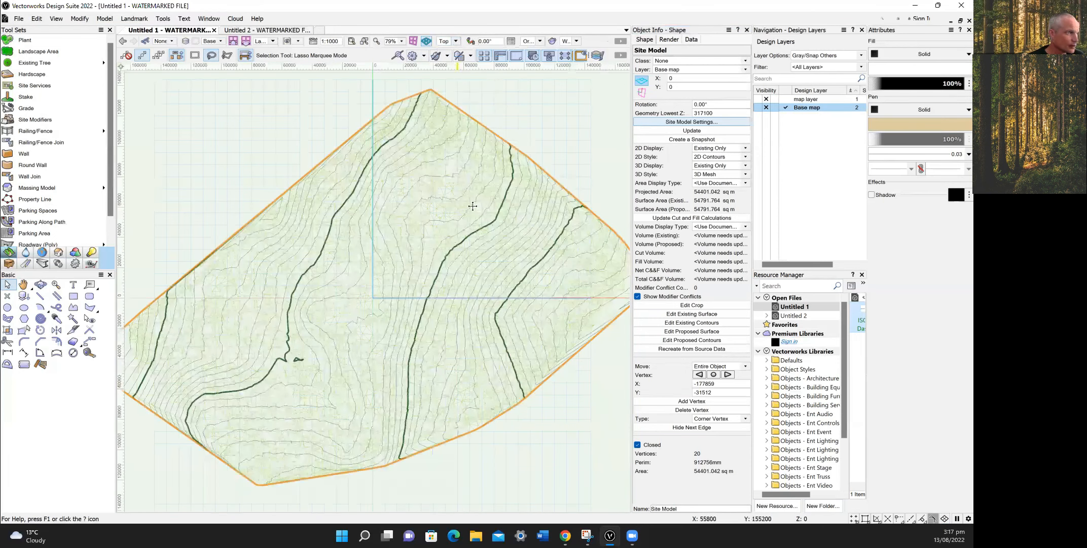
{"action": "scroll", "coordinate": [472, 206], "scroll_direction": "down", "scroll_amount": 2}
{"action": "left_click", "coordinate": [785, 99]}
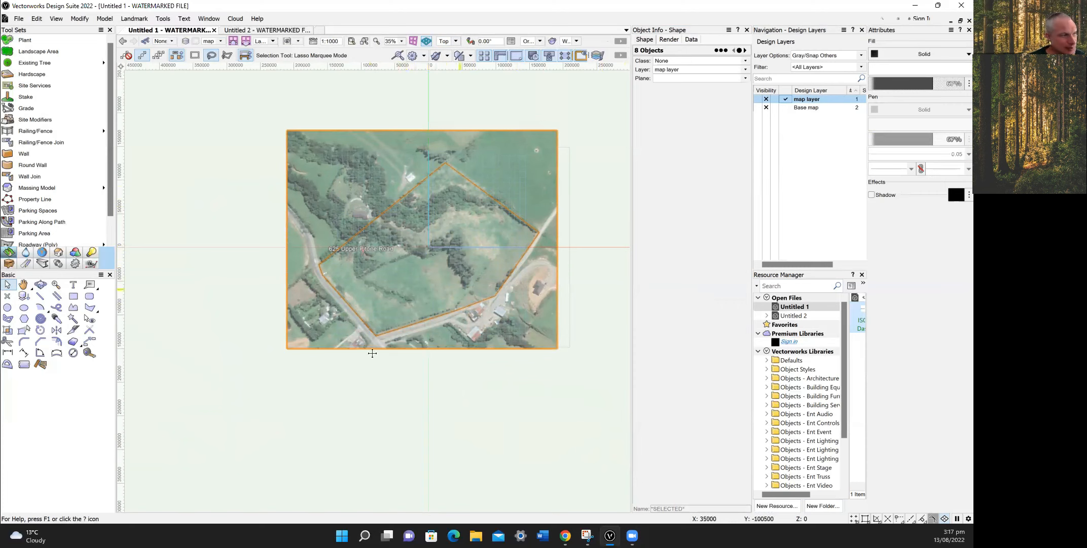